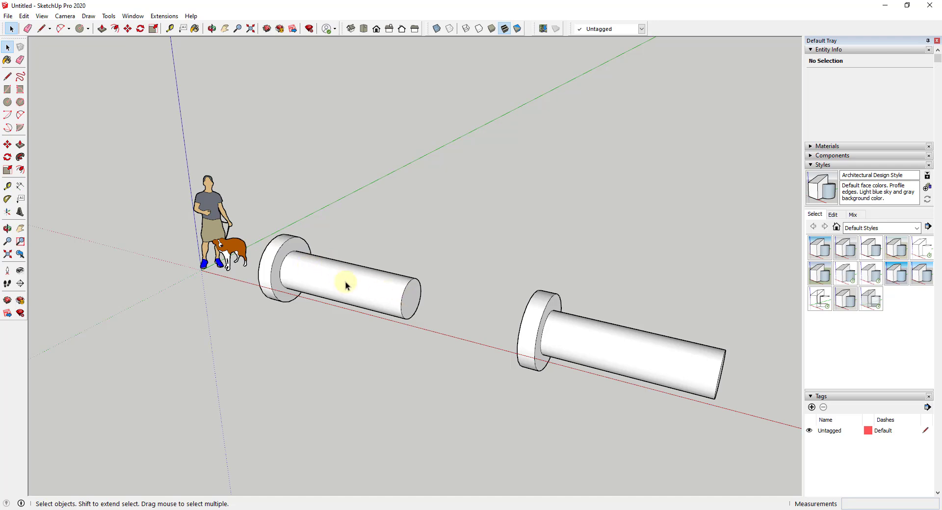
# - Place extruded 3D text reading 'Grip' on the ground beside the first cylinder
pyautogui.scroll(-2, 346, 300)
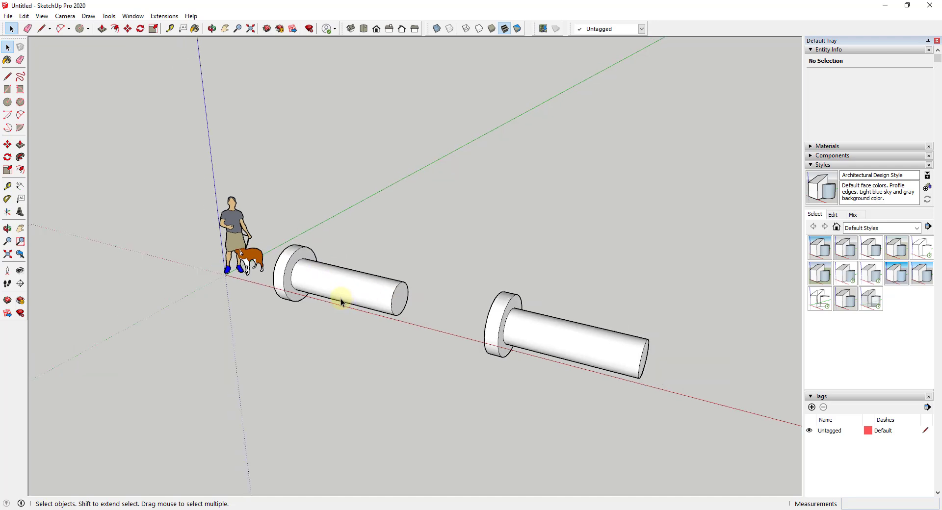
pyautogui.click(20, 212)
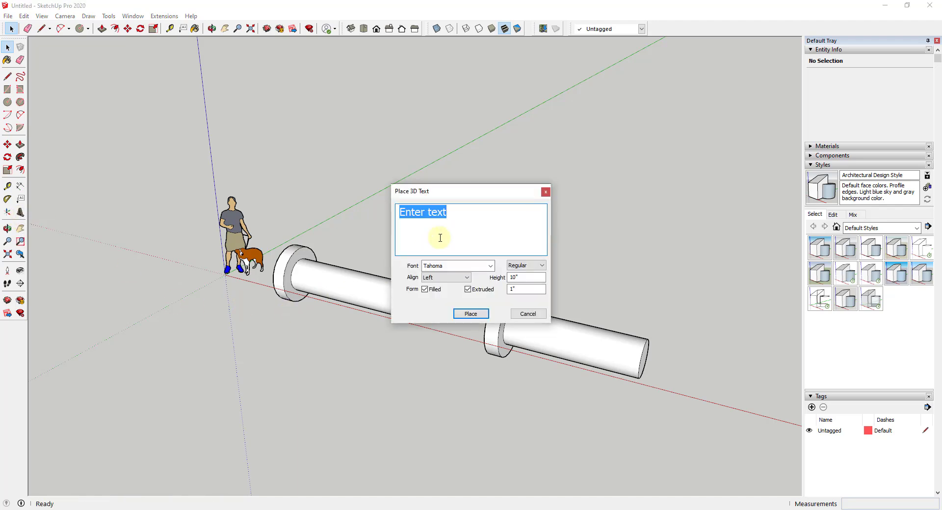
pyautogui.write('Grip')
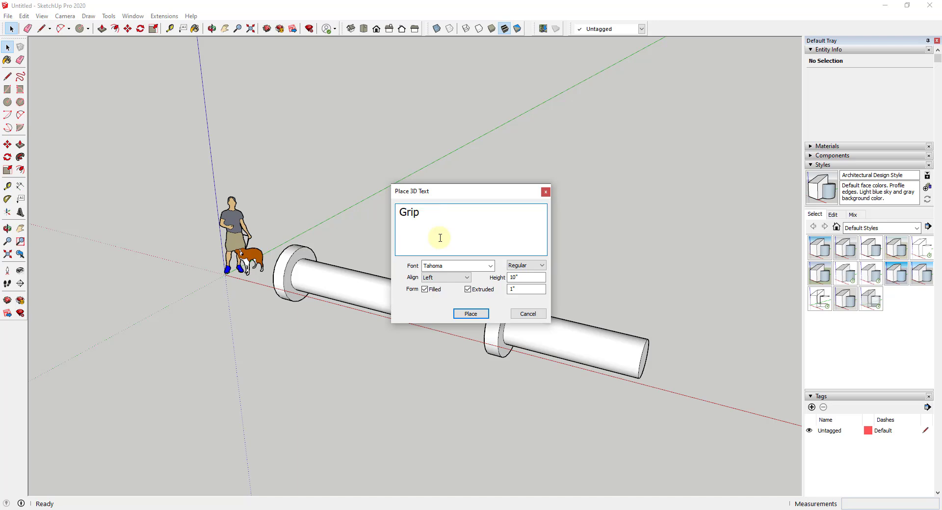
pyautogui.click(472, 314)
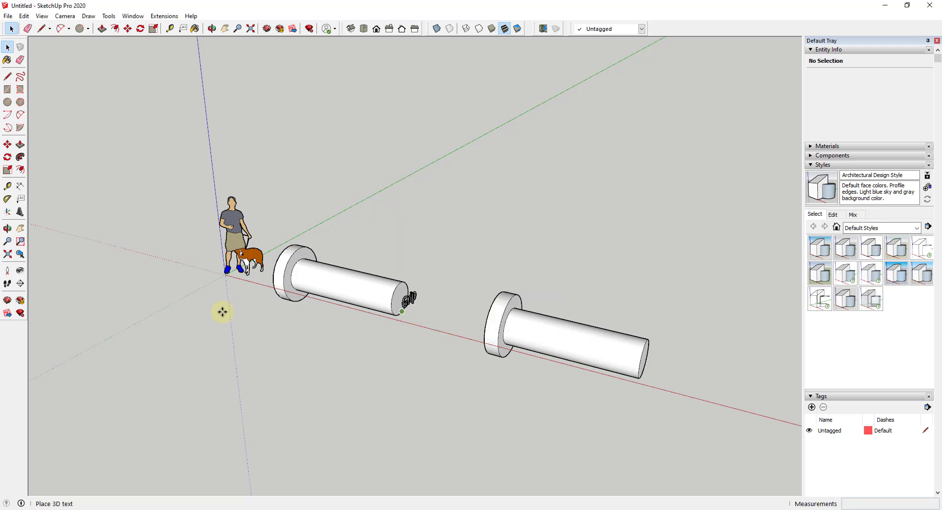
pyautogui.click(282, 333)
pyautogui.scroll(5, 282, 333)
# - Scale the Grip text up about 2.85 times and pick it up to reposition
pyautogui.press('s')
pyautogui.moveTo(301, 313); pyautogui.dragTo(429, 312)
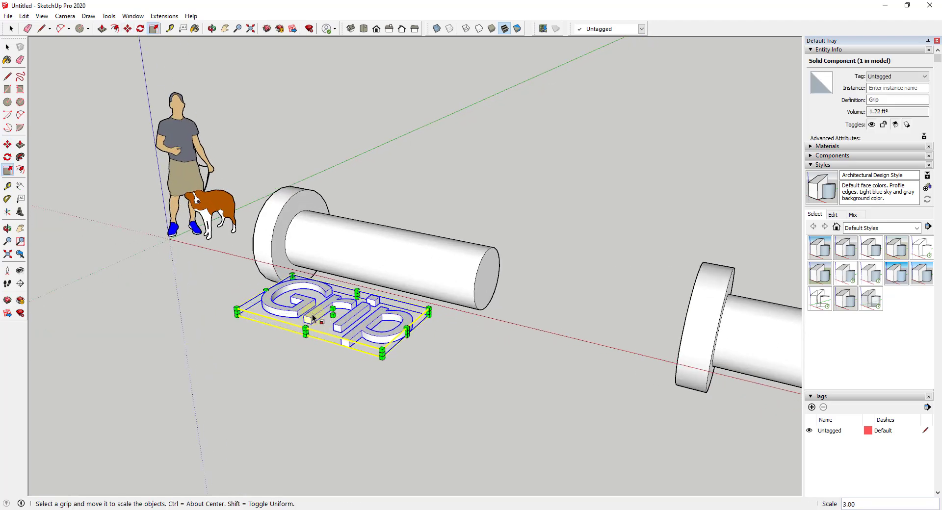
pyautogui.press('m')
pyautogui.click(311, 319)
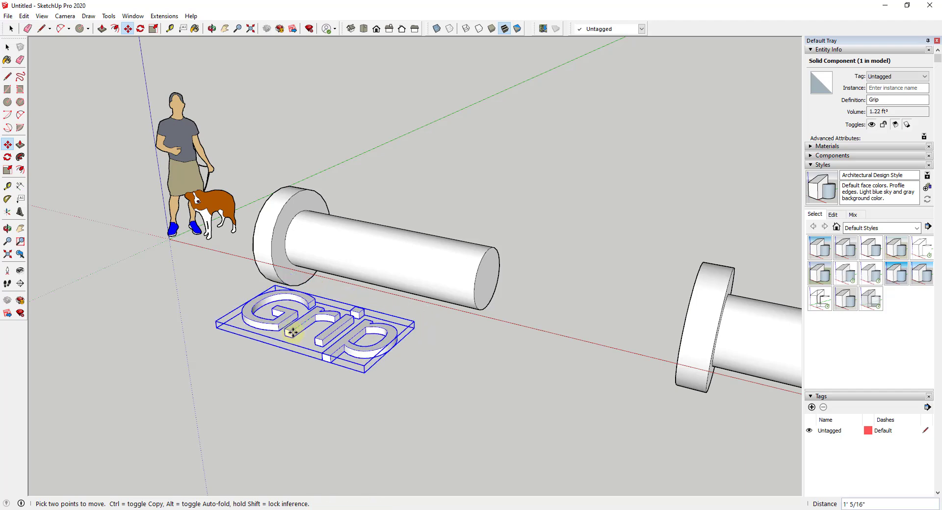
# - In Top view, enlarge the Grip text further from its corner
pyautogui.moveTo(310, 332); pyautogui.dragTo(519, 5, button='middle')
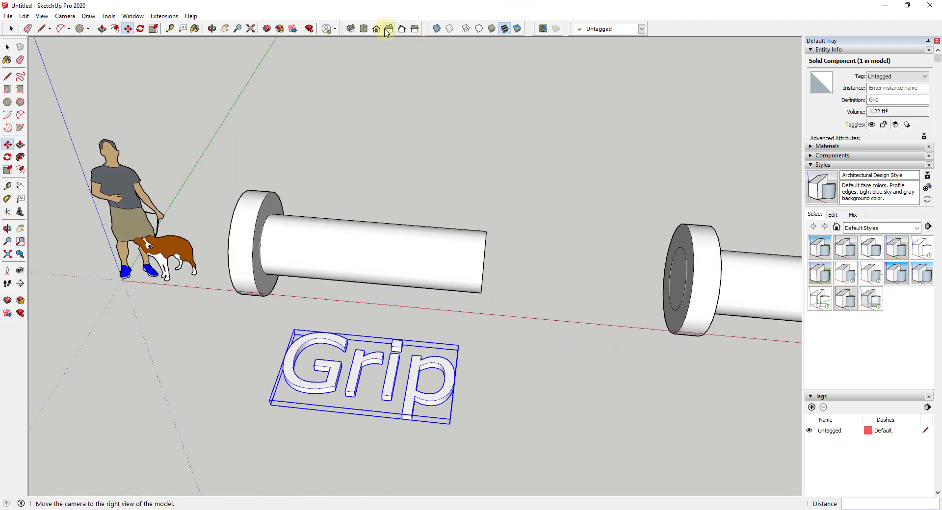
pyautogui.click(364, 29)
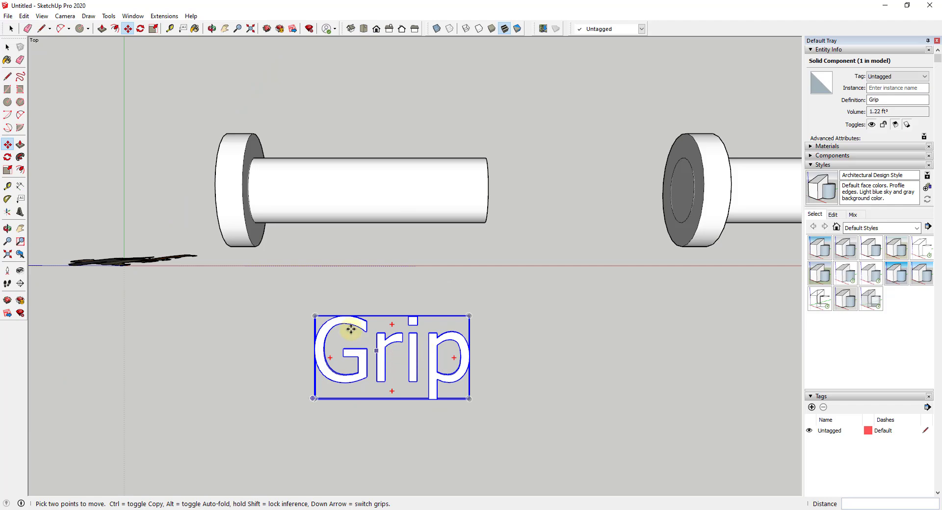
pyautogui.press('s')
pyautogui.click(316, 316)
pyautogui.click(276, 286)
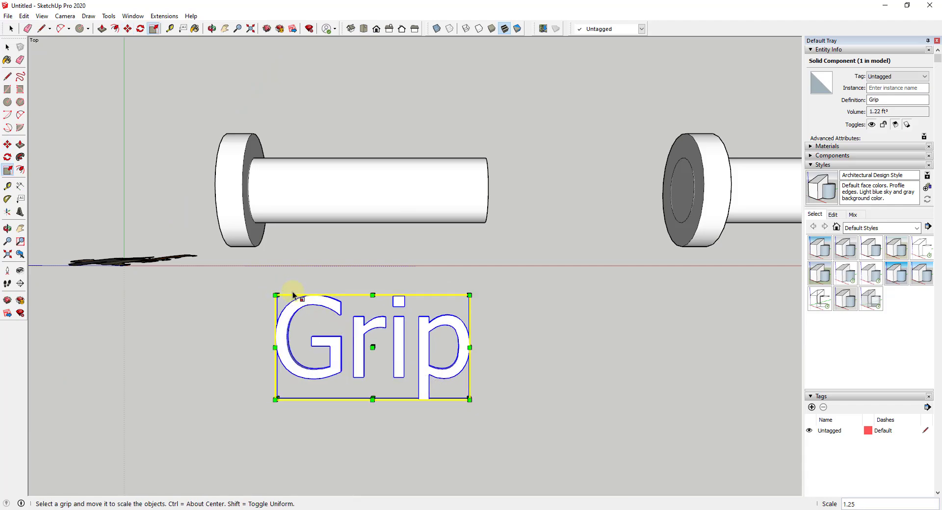
pyautogui.moveTo(450, 365); pyautogui.dragTo(381, 280, button='middle')
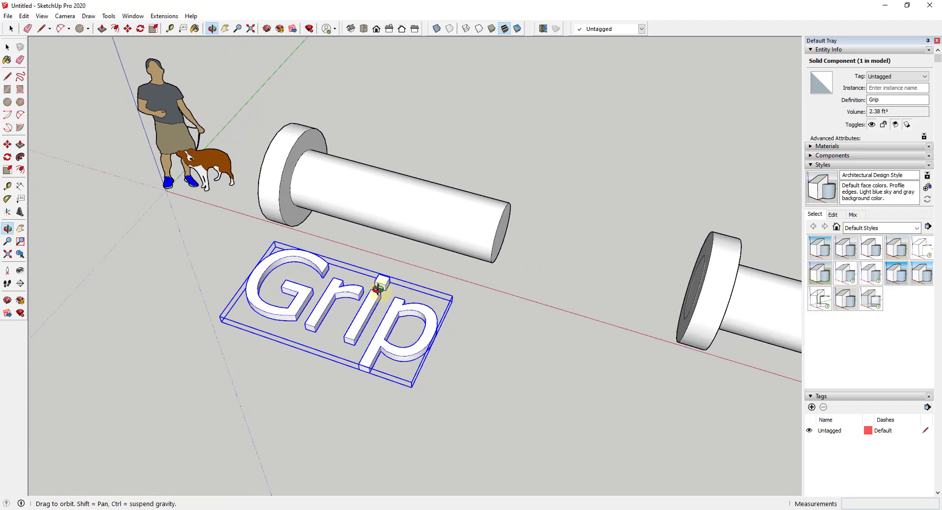
# - Rotate the Grip text 90° about its corner so it stands upright
pyautogui.press('q')
pyautogui.moveTo(431, 448); pyautogui.dragTo(337, 330, button='middle')
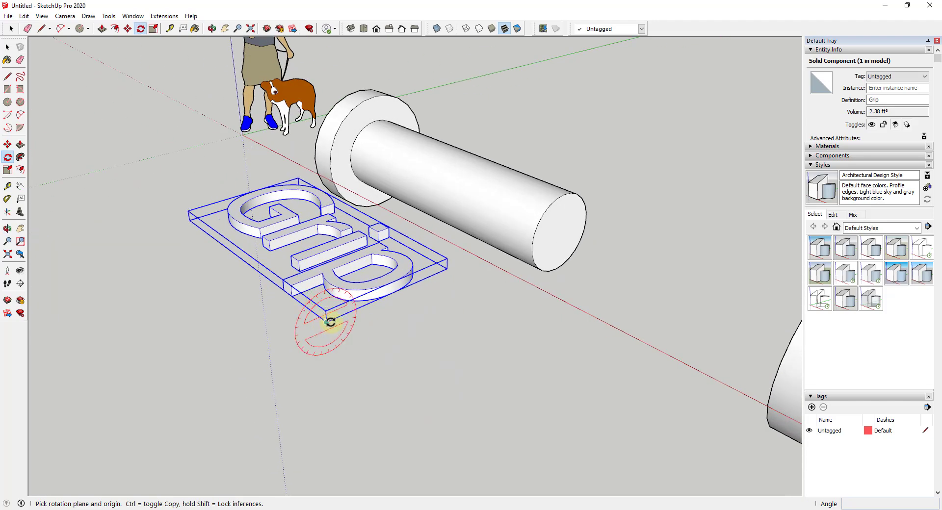
pyautogui.click(326, 322)
pyautogui.click(432, 278)
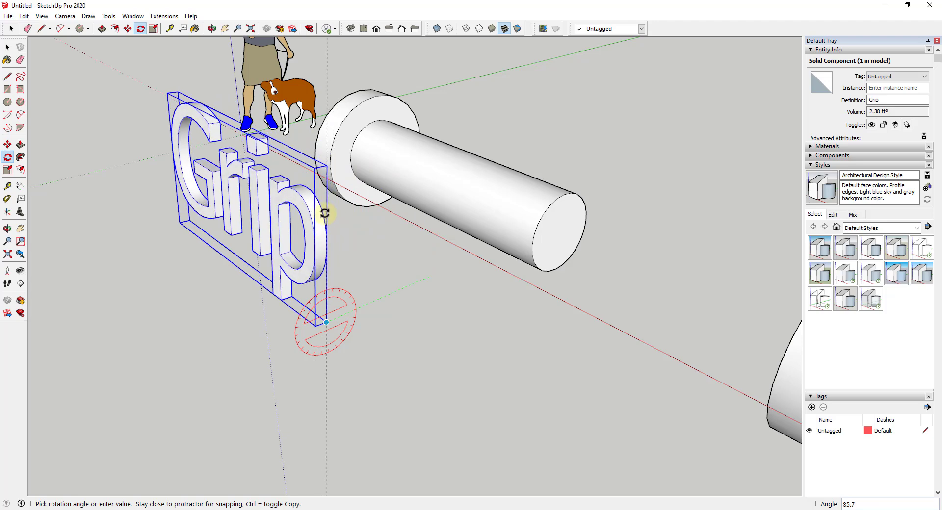
pyautogui.click(320, 213)
pyautogui.scroll(-3, 447, 307)
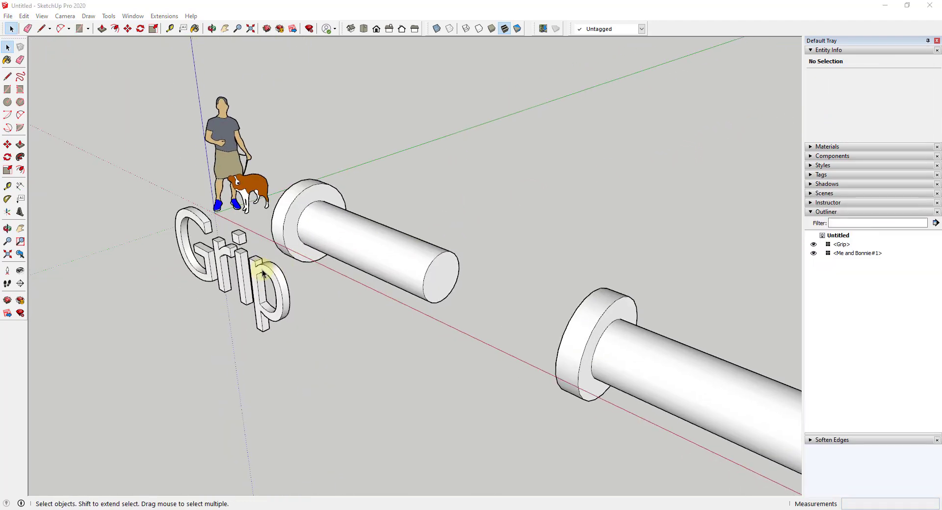
pyautogui.moveTo(264, 267); pyautogui.dragTo(200, 231, button='middle')
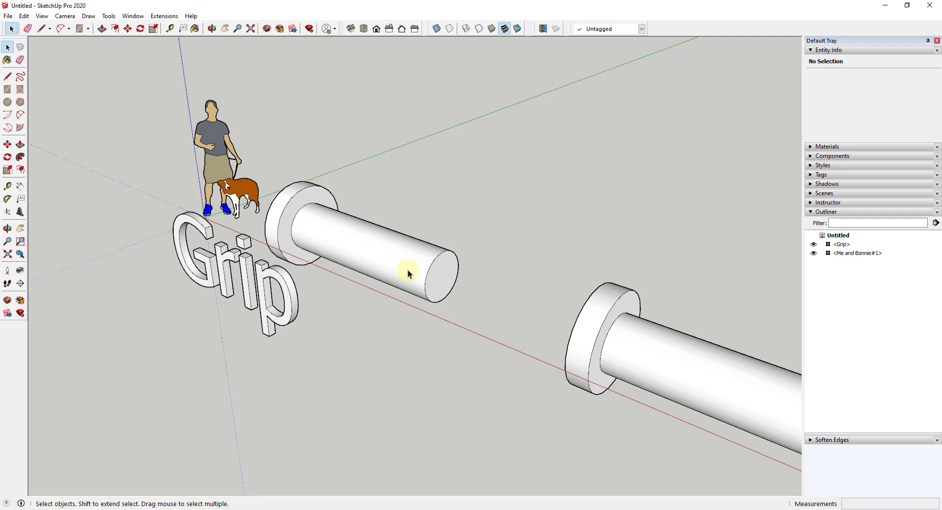
pyautogui.moveTo(445, 271); pyautogui.dragTo(337, 335, button='middle')
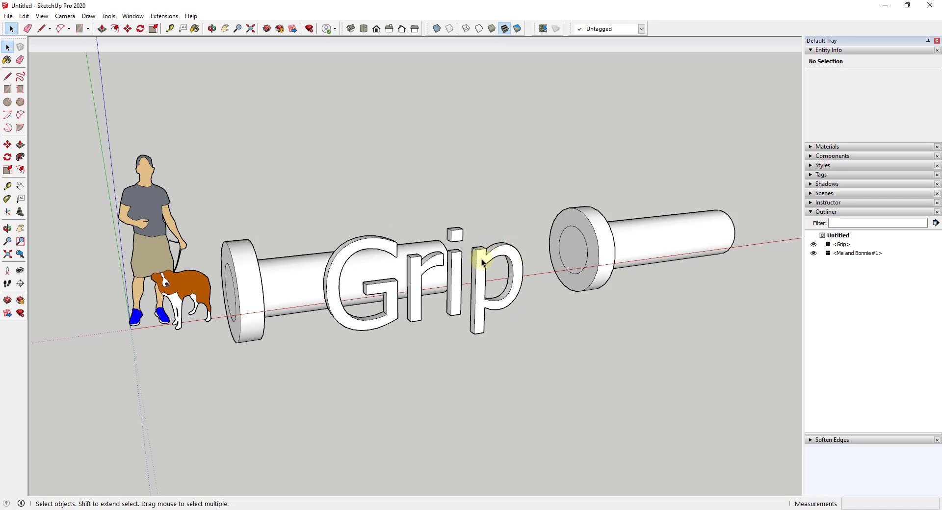
pyautogui.moveTo(499, 260); pyautogui.dragTo(170, 307, button='middle')
pyautogui.scroll(3, 411, 269)
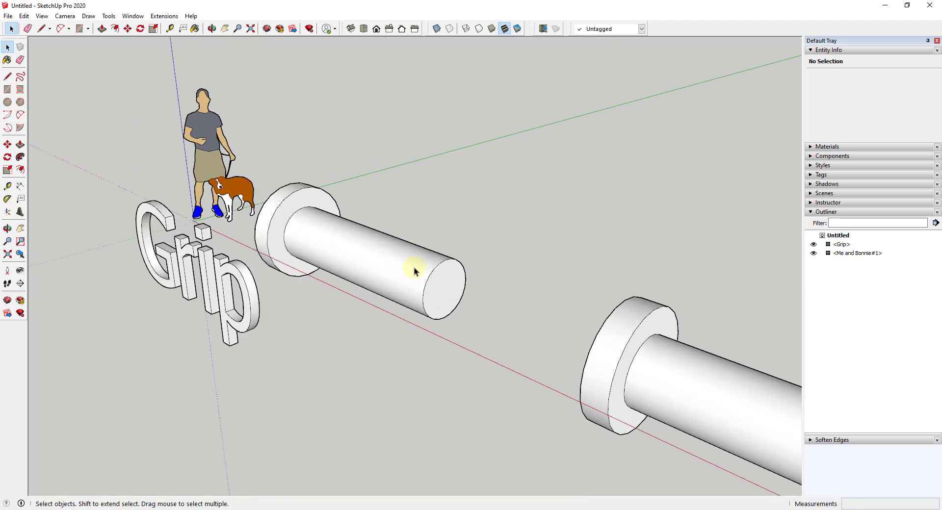
pyautogui.moveTo(414, 269); pyautogui.dragTo(109, 252, button='middle')
pyautogui.click(394, 277)
pyautogui.scroll(2, 385, 275)
# - Draw a rectangular face covering the Grip text as a backing plate
pyautogui.press('r')
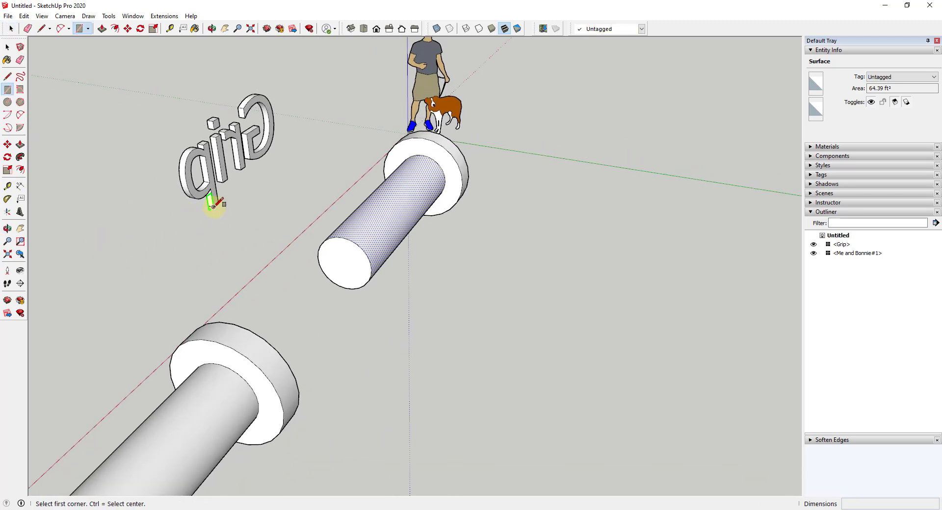
pyautogui.click(213, 206)
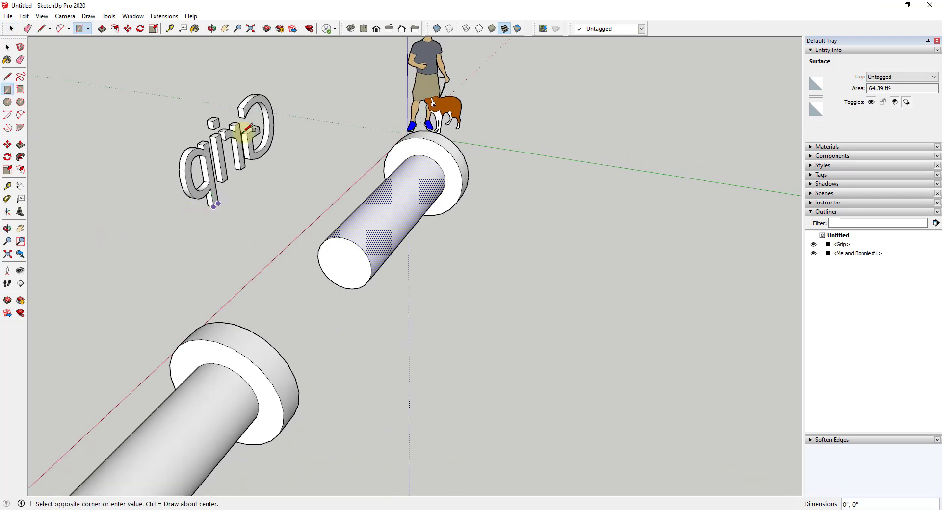
pyautogui.click(271, 81)
pyautogui.press('space')
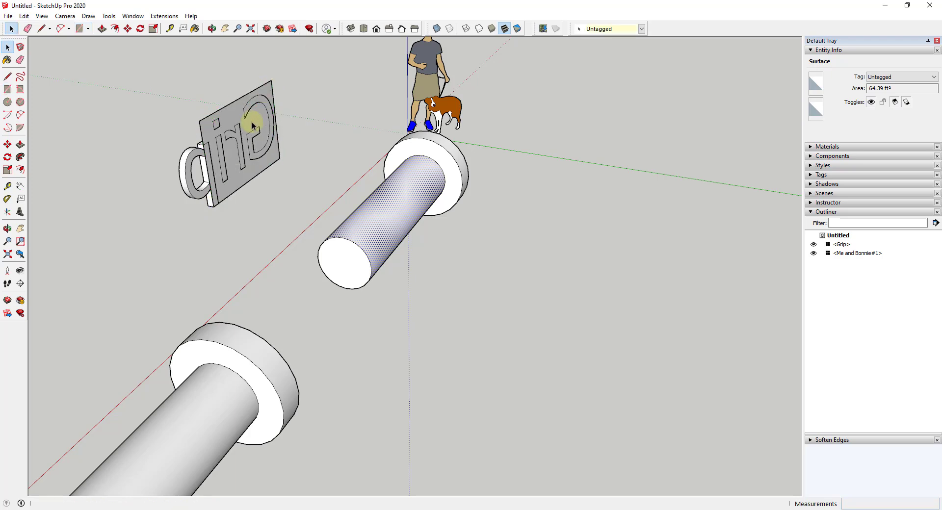
pyautogui.click(249, 128)
# - Scale the backing face to mirror it to the other side and make it slightly taller
pyautogui.press('s')
pyautogui.click(206, 164)
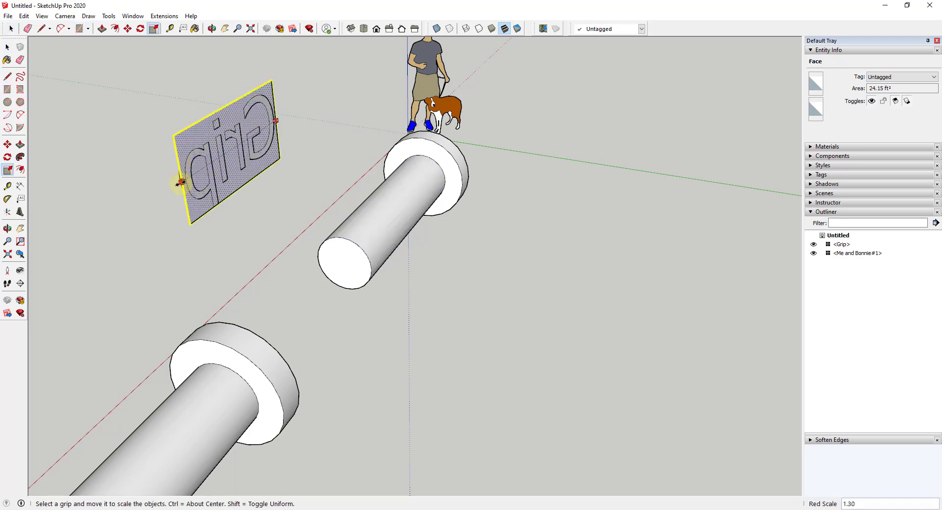
pyautogui.click(181, 182)
pyautogui.click(236, 191)
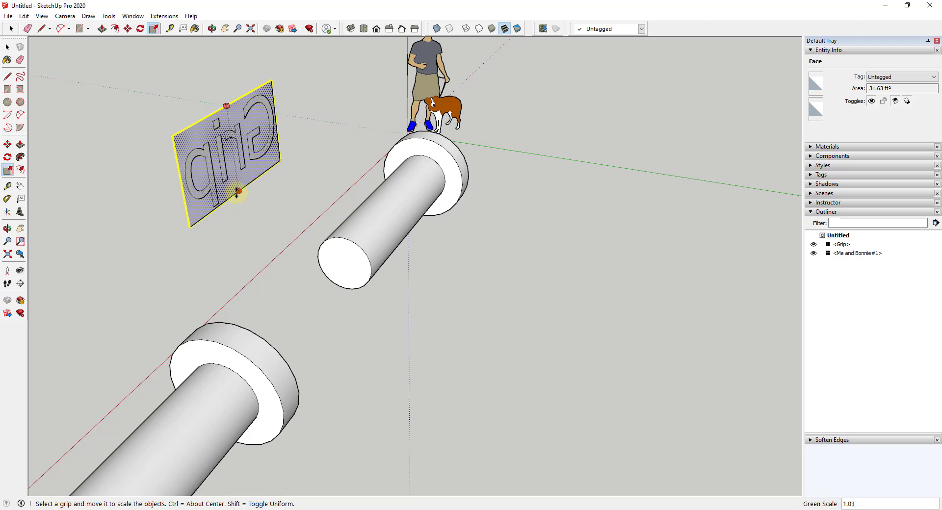
pyautogui.click(238, 193)
pyautogui.press('space')
# - Select the plate's top, bottom and left edges and its face
pyautogui.moveTo(237, 182); pyautogui.dragTo(210, 116, button='middle')
pyautogui.click(211, 116)
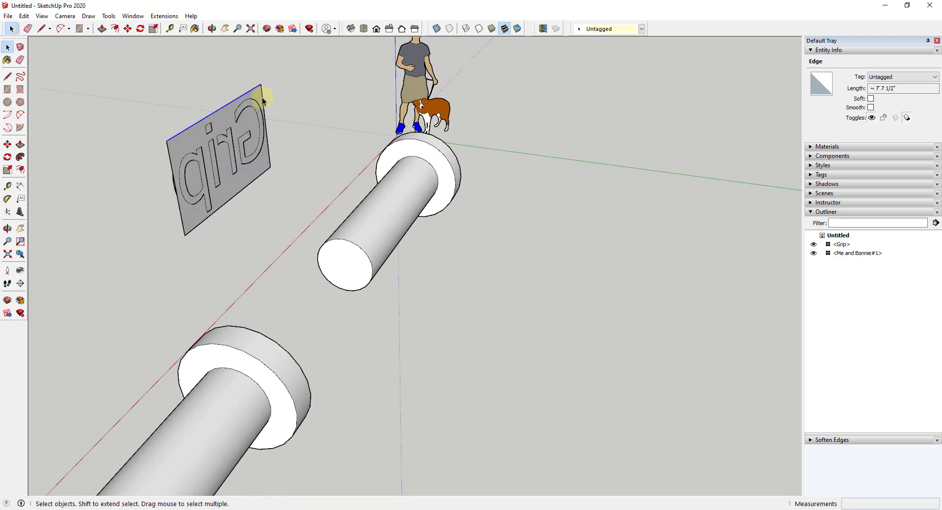
pyautogui.click(232, 199)
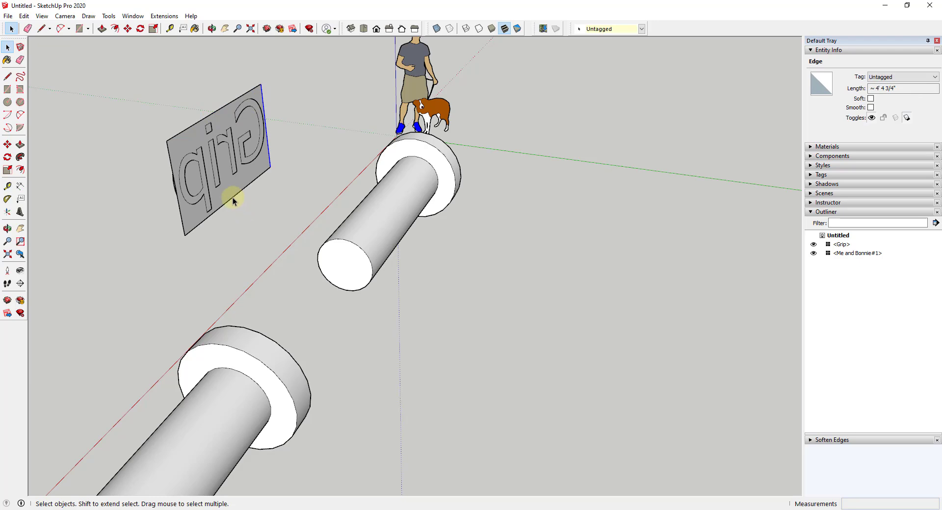
pyautogui.click(179, 204)
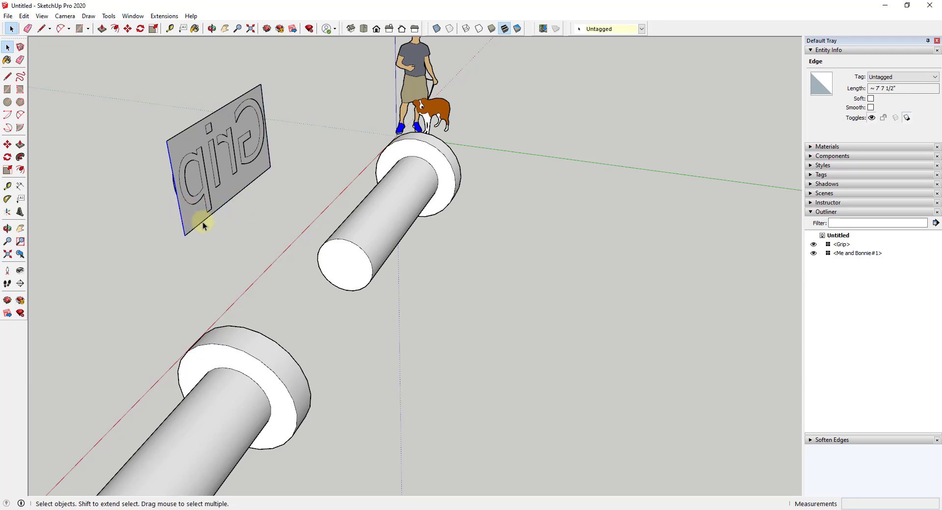
pyautogui.click(232, 195)
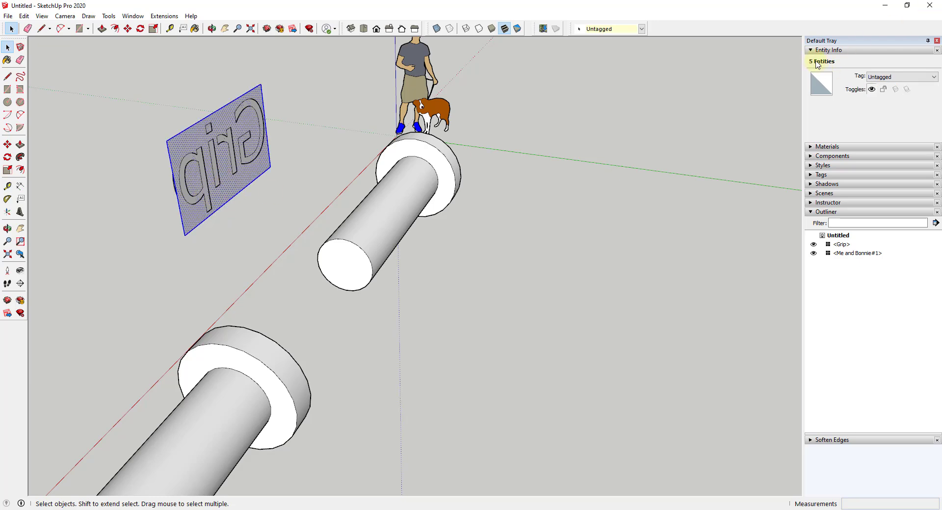
pyautogui.scroll(5, 186, 171)
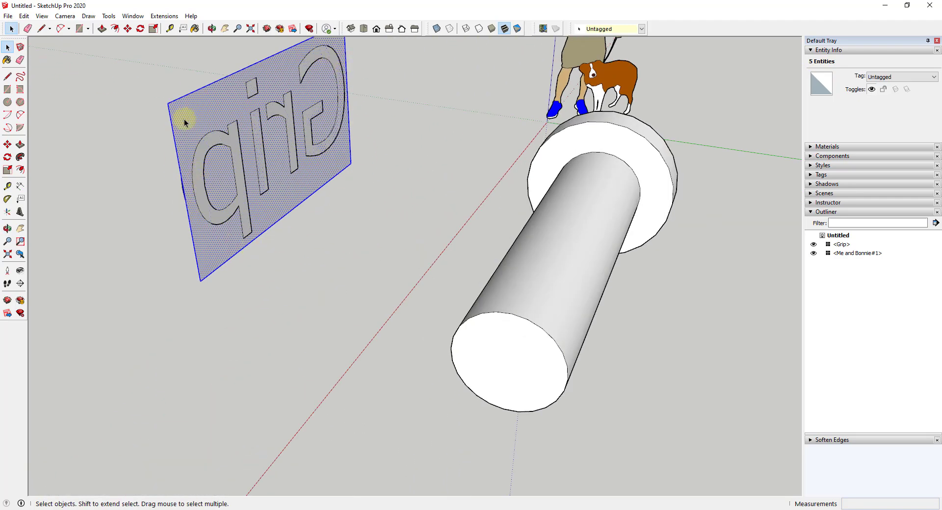
pyautogui.scroll(-3, 245, 202)
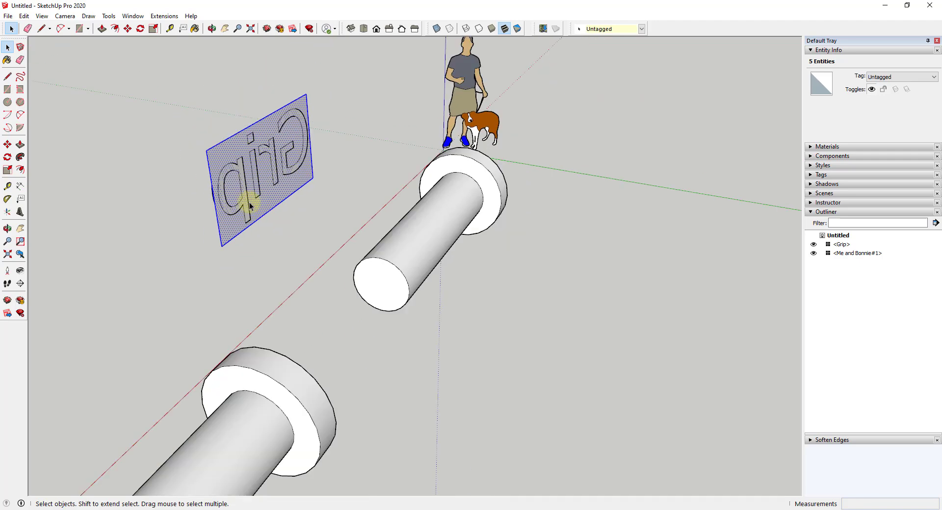
pyautogui.moveTo(244, 193); pyautogui.dragTo(225, 156, button='middle')
# - Make the Grip sign plate a group, then select the whole cylinder shaft
pyautogui.rightClick(219, 160)
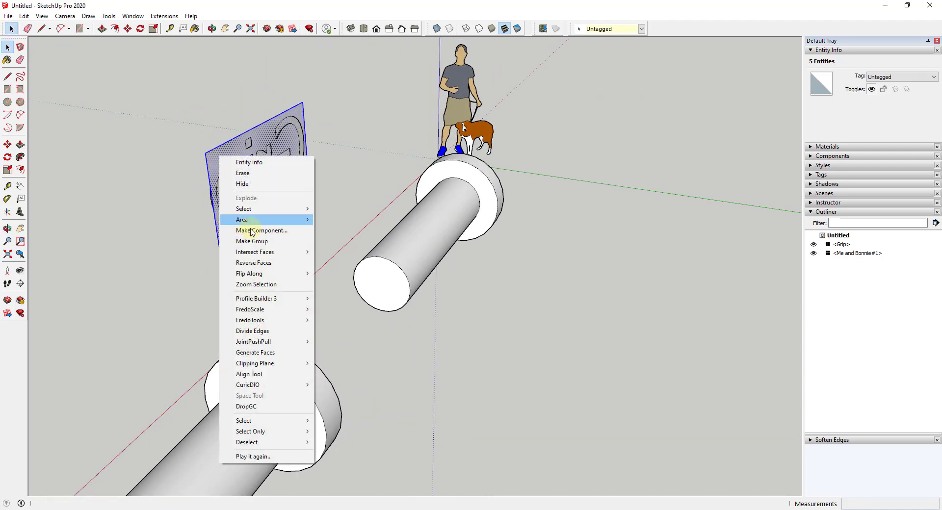
pyautogui.click(260, 242)
pyautogui.moveTo(333, 206); pyautogui.dragTo(430, 277, button='middle')
pyautogui.tripleClick(417, 235)
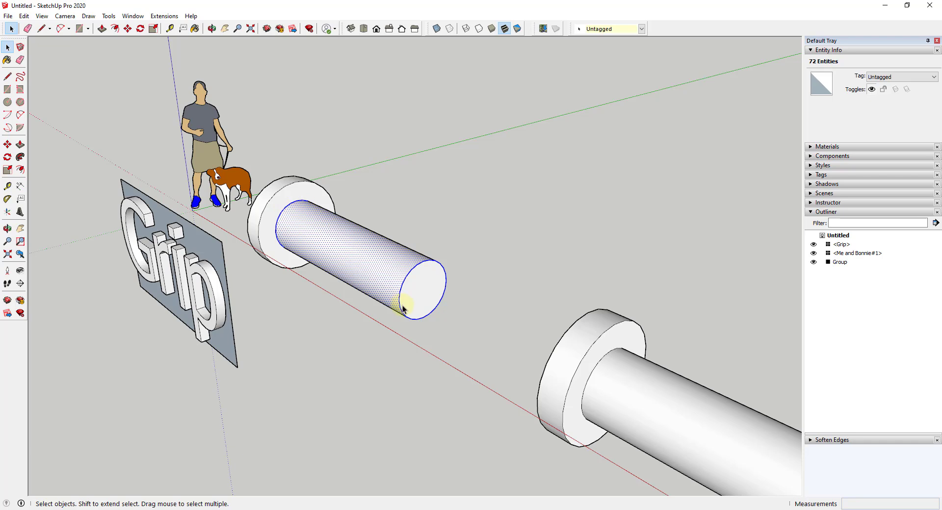
# - Draw a line along the cylinder shaft from one end edge to the far end
pyautogui.press('l')
pyautogui.click(423, 261)
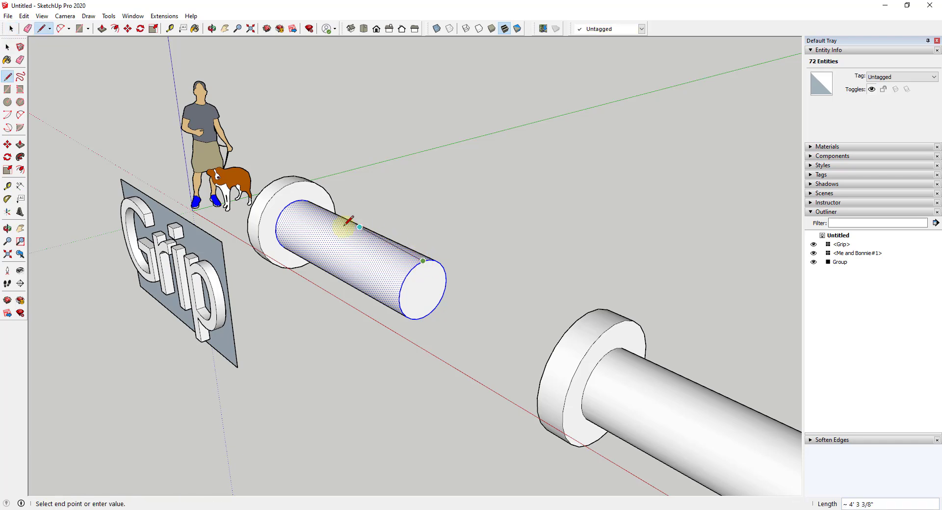
pyautogui.click(303, 209)
pyautogui.scroll(4, 302, 204)
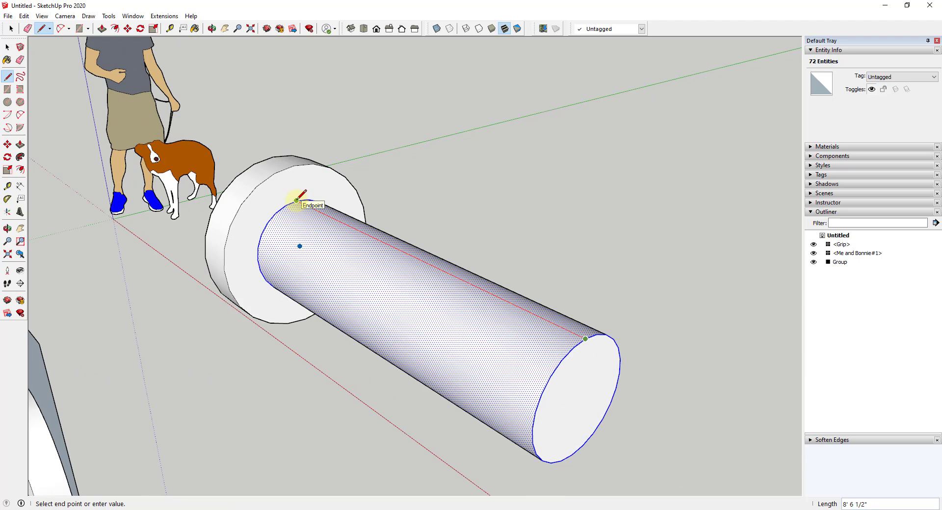
pyautogui.press('space')
pyautogui.scroll(-3, 452, 308)
# - From another side, draw a second line from the cylinder's end edge to the shaft's base edge
pyautogui.moveTo(452, 308); pyautogui.dragTo(508, 241, button='middle')
pyautogui.scroll(2, 491, 314)
pyautogui.press('l')
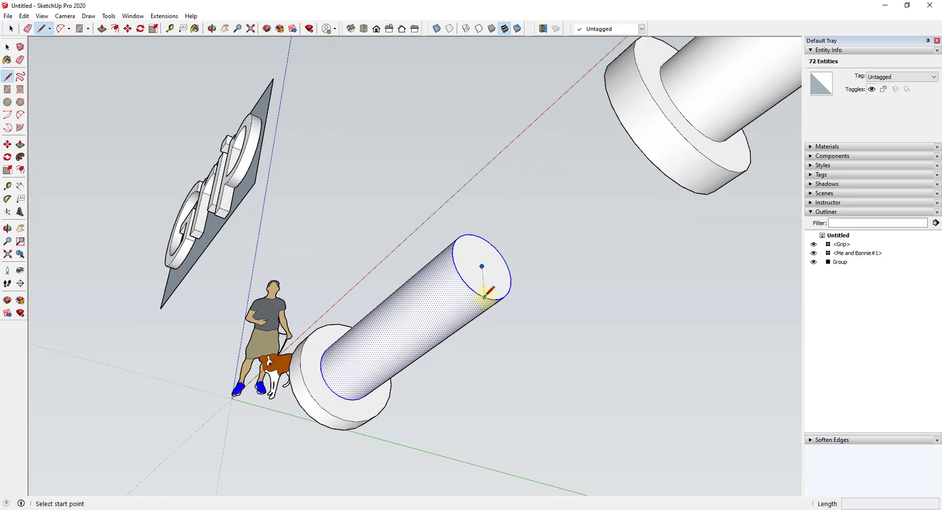
pyautogui.click(484, 297)
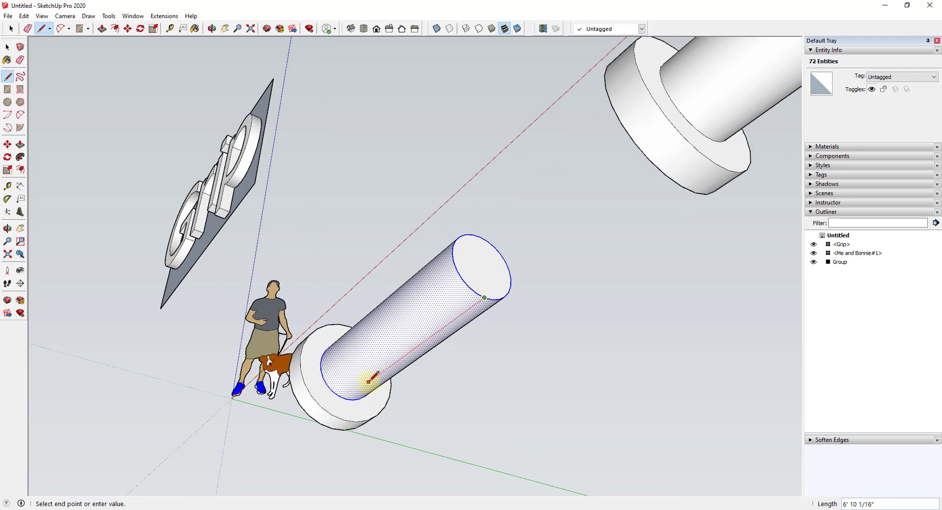
pyautogui.click(346, 399)
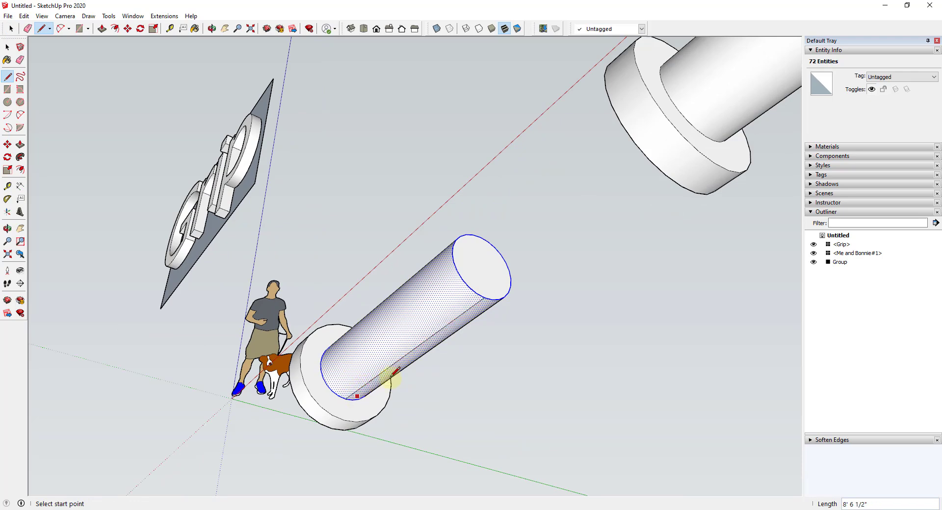
pyautogui.press('space')
# - Select the cylinder's curved surface and orbit back toward the sign
pyautogui.moveTo(466, 270); pyautogui.dragTo(404, 301, button='middle')
pyautogui.click(467, 290)
pyautogui.click(458, 275)
pyautogui.click(402, 266)
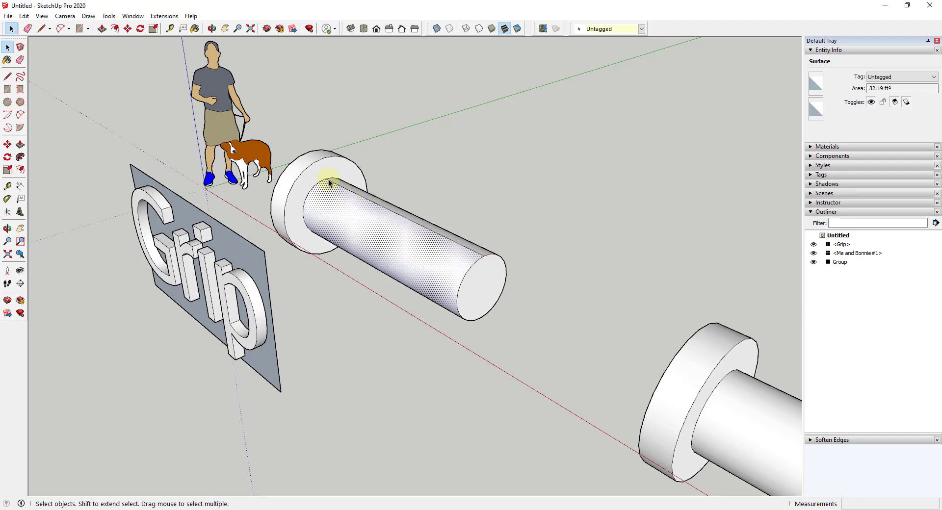
pyautogui.moveTo(348, 290)
pyautogui.mouseDown(button='middle')
pyautogui.moveTo(363, 275)
pyautogui.moveTo(345, 290)
pyautogui.mouseUp(button='middle')
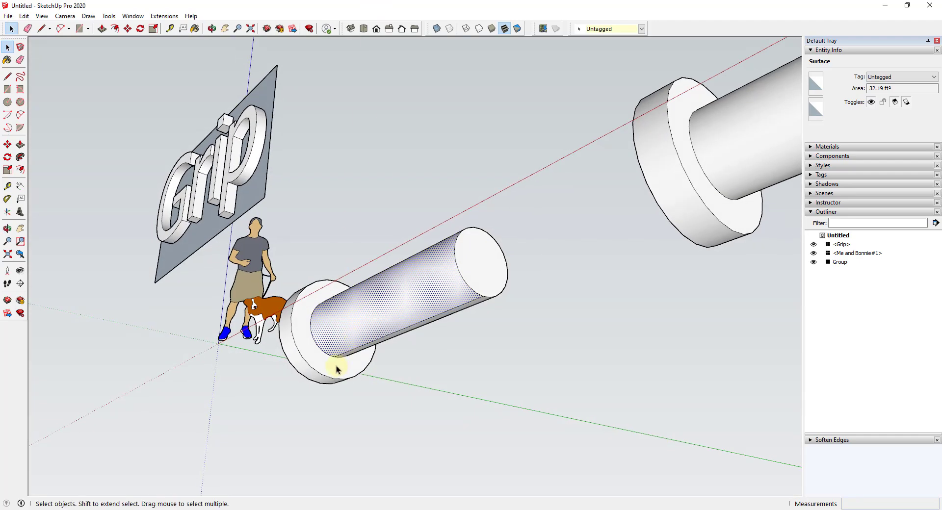
pyautogui.moveTo(420, 193); pyautogui.dragTo(405, 266, button='middle')
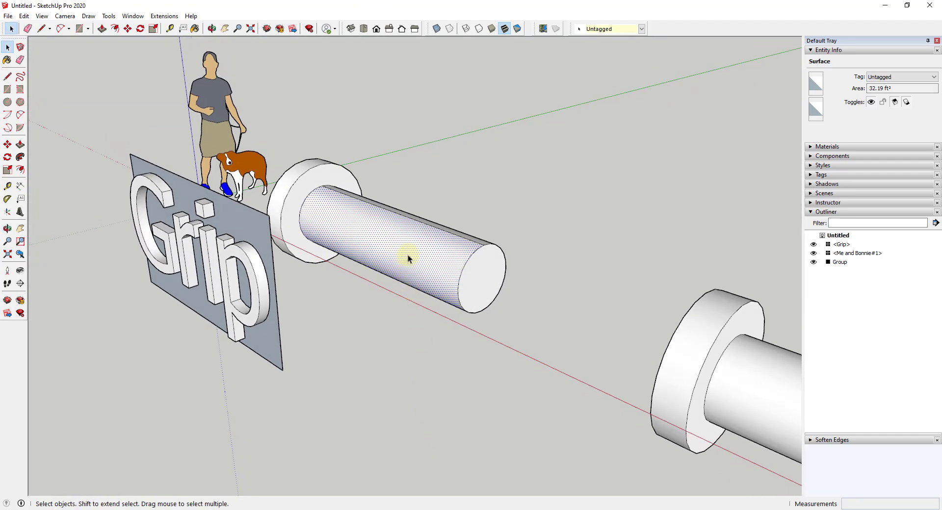
# - Make the cylinder surface and its edges a group
pyautogui.doubleClick(407, 254)
pyautogui.rightClick(409, 255)
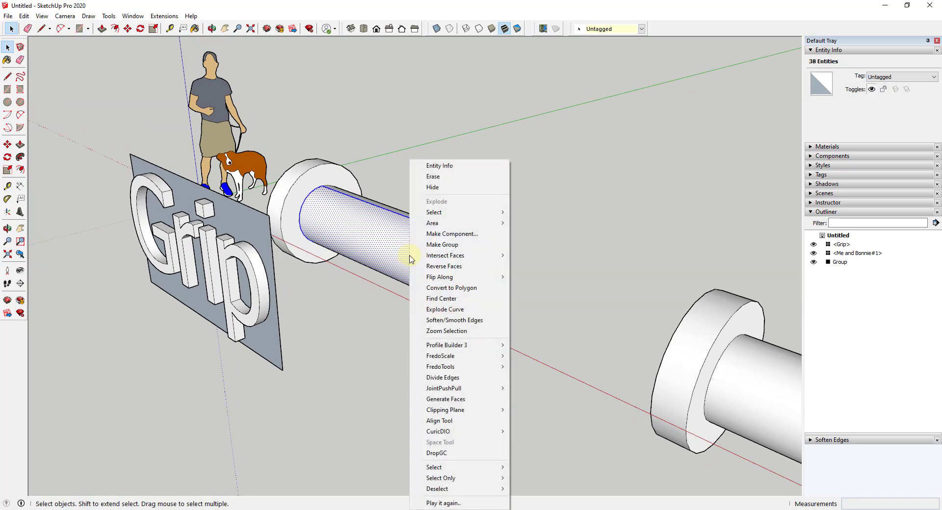
pyautogui.click(444, 245)
pyautogui.click(248, 228)
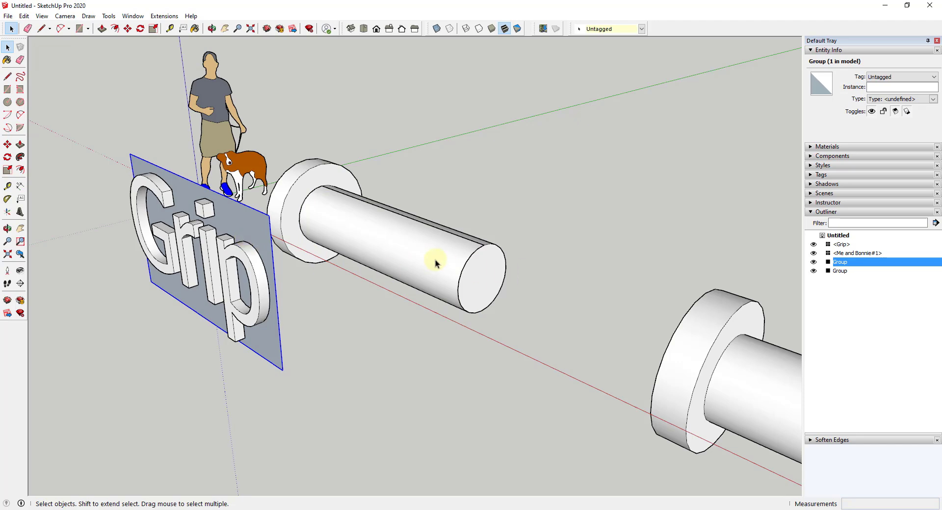
pyautogui.click(430, 261)
pyautogui.click(248, 232)
# - Inside the Grip sign group, reverse the sign face's orientation
pyautogui.doubleClick(248, 229)
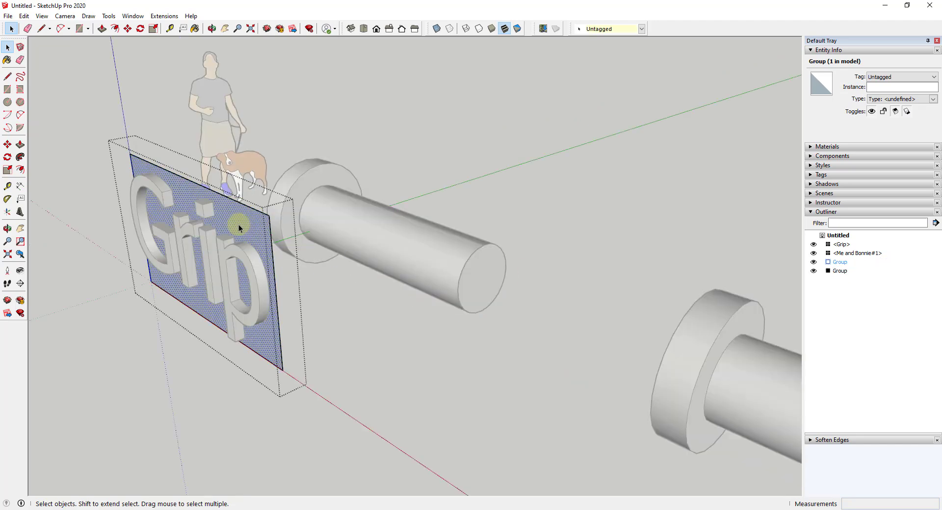
pyautogui.rightClick(241, 210)
pyautogui.click(273, 306)
pyautogui.click(362, 319)
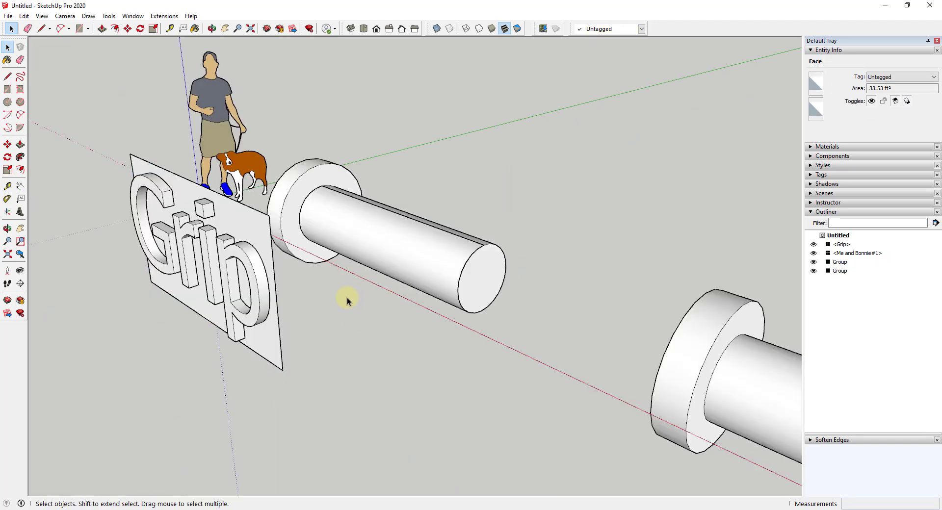
pyautogui.moveTo(347, 299); pyautogui.dragTo(325, 369, button='middle')
# - Draw two lines from the sign's top and lower corners to the cylinder and group them
pyautogui.press('l')
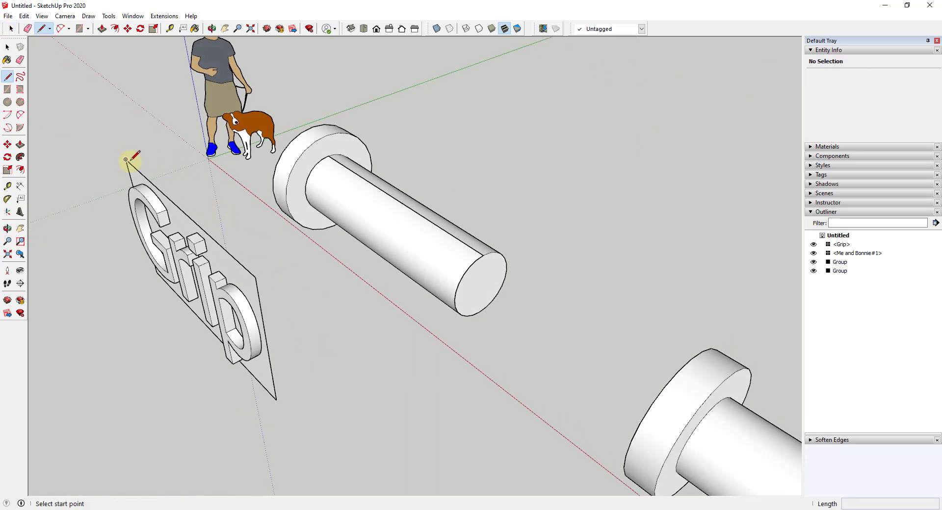
pyautogui.click(126, 159)
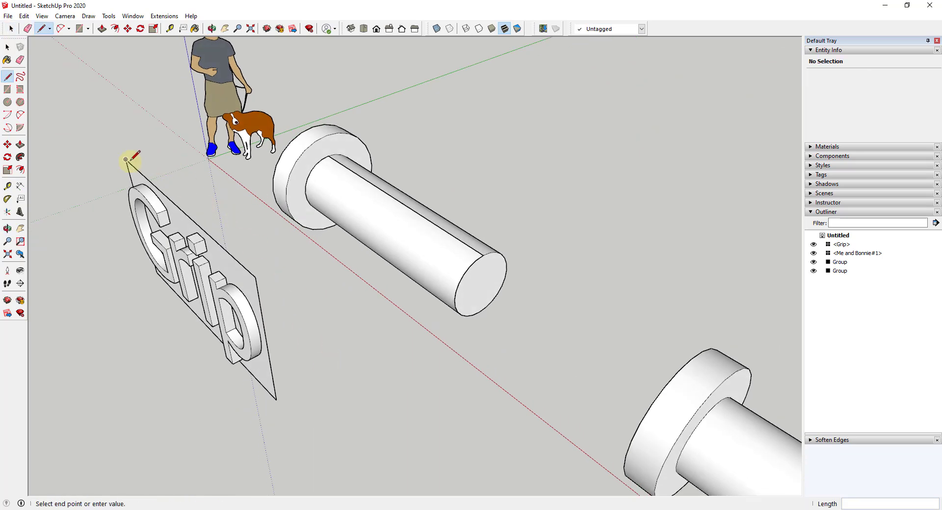
pyautogui.click(329, 156)
pyautogui.press('space')
pyautogui.press('l')
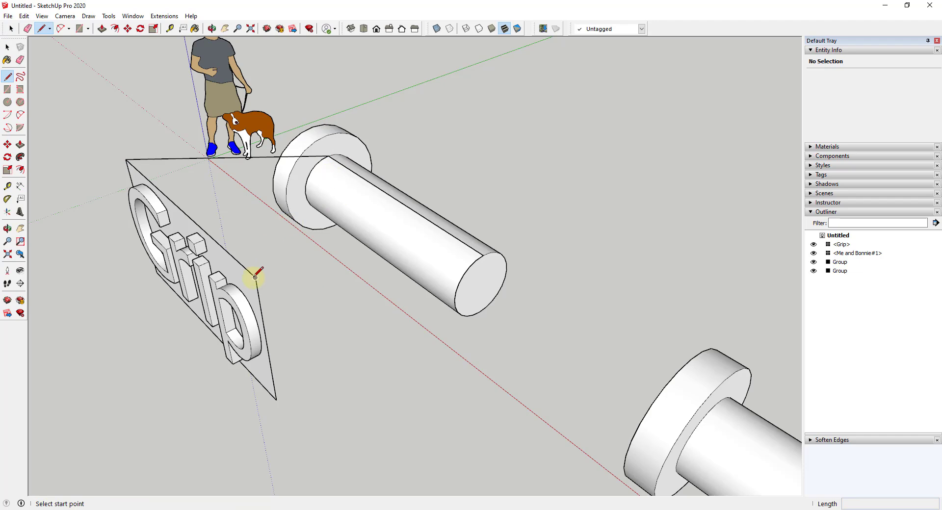
pyautogui.click(255, 277)
pyautogui.click(483, 255)
pyautogui.moveTo(484, 255)
pyautogui.mouseDown(button='middle')
pyautogui.moveTo(281, 209)
pyautogui.moveTo(269, 127)
pyautogui.mouseUp(button='middle')
pyautogui.moveTo(321, 110); pyautogui.dragTo(252, 231)
pyautogui.rightClick(282, 196)
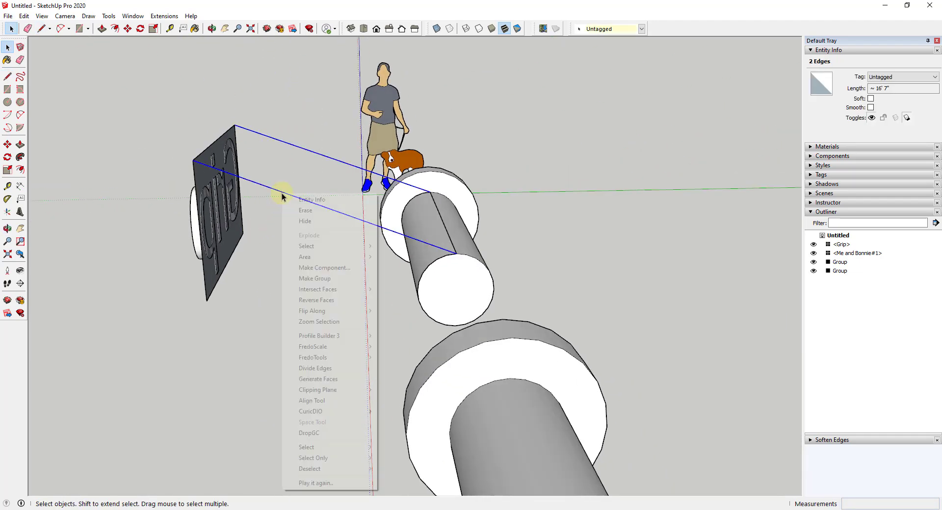
pyautogui.click(319, 278)
# - Nest the Grip sign, line and cylinder groups into one parent group
pyautogui.moveTo(328, 281); pyautogui.dragTo(399, 263, button='middle')
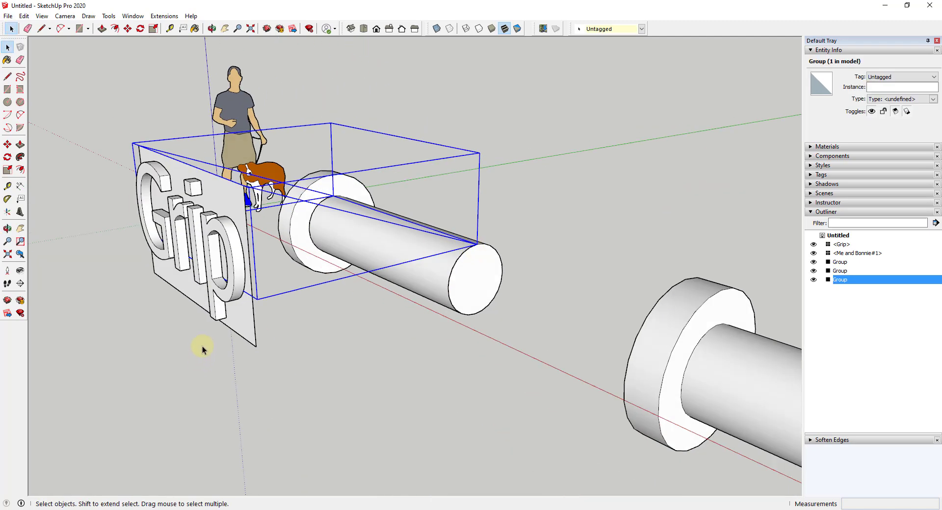
pyautogui.click(229, 322)
pyautogui.keyDown('shift'); pyautogui.click(374, 263); pyautogui.keyUp('shift')
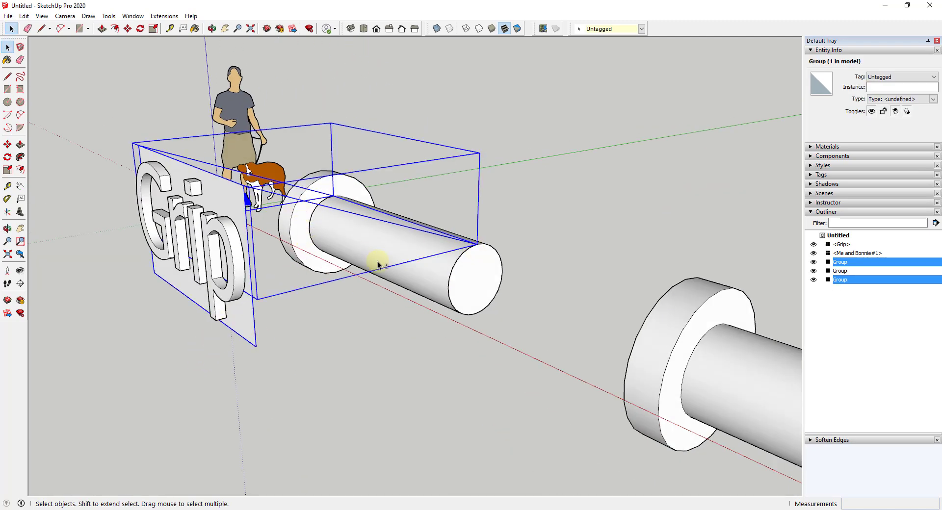
pyautogui.keyDown('shift'); pyautogui.click(417, 263); pyautogui.keyUp('shift')
pyautogui.rightClick(415, 265)
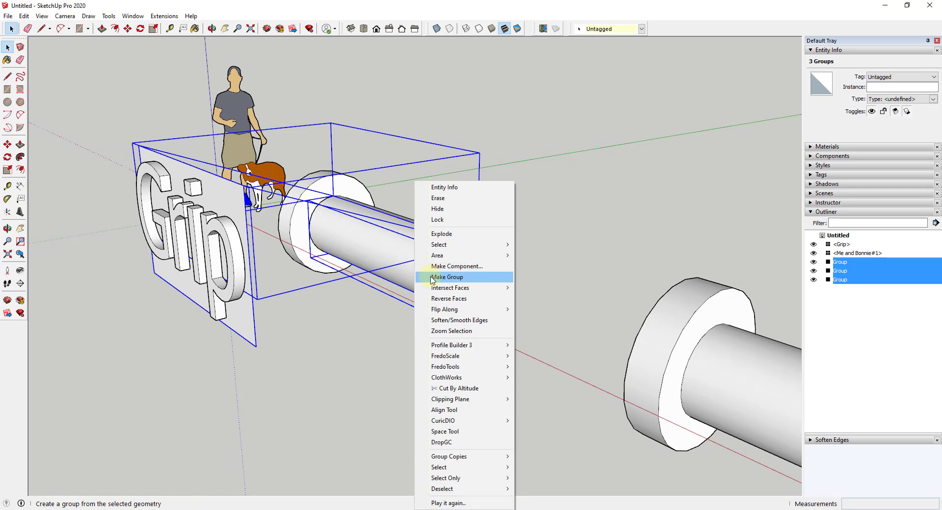
pyautogui.click(425, 277)
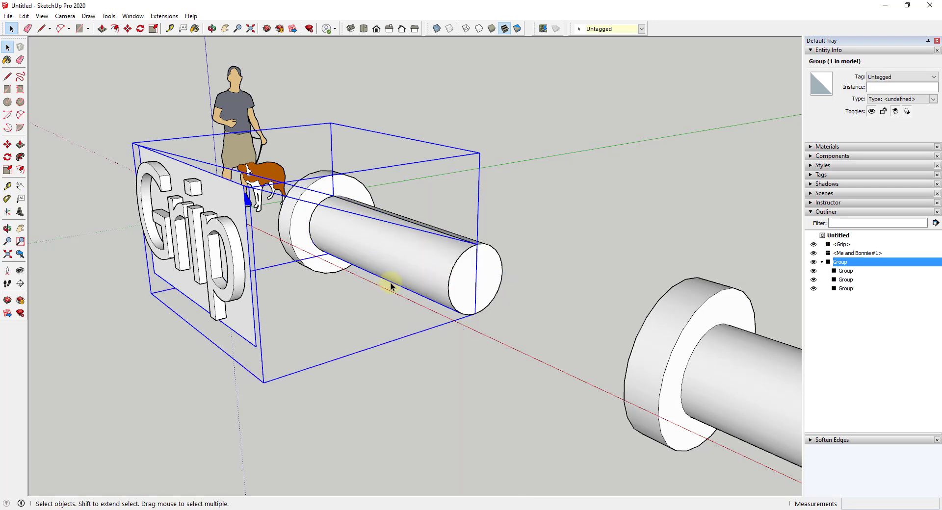
pyautogui.moveTo(391, 286); pyautogui.dragTo(436, 301, button='middle')
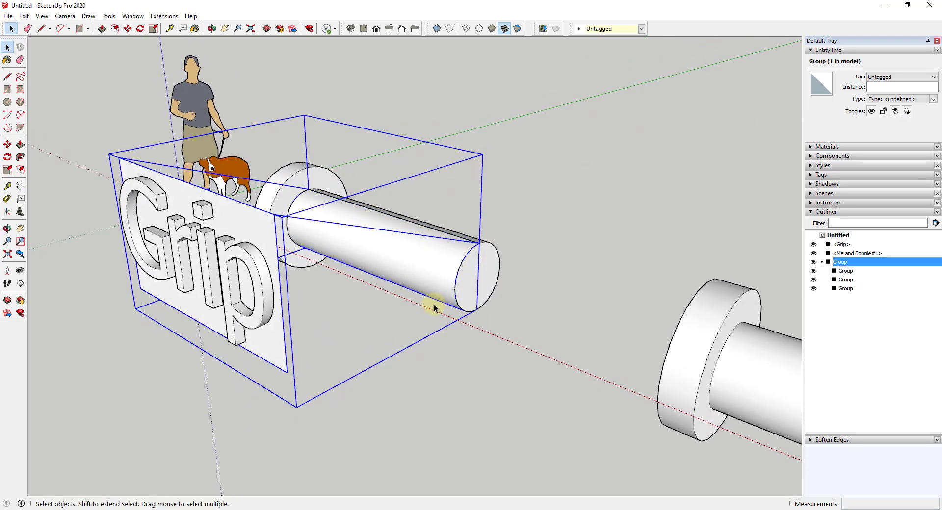
pyautogui.click(155, 17)
pyautogui.moveTo(172, 27)
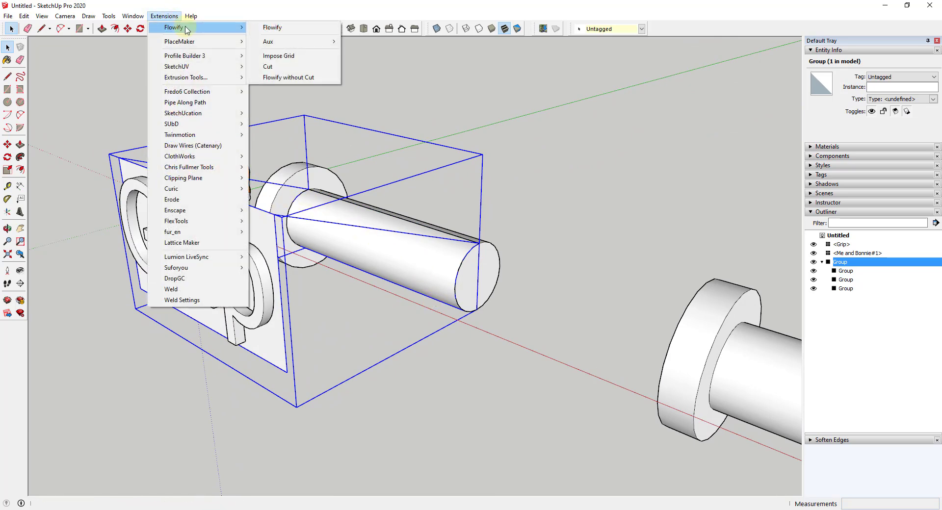
pyautogui.click(305, 57)
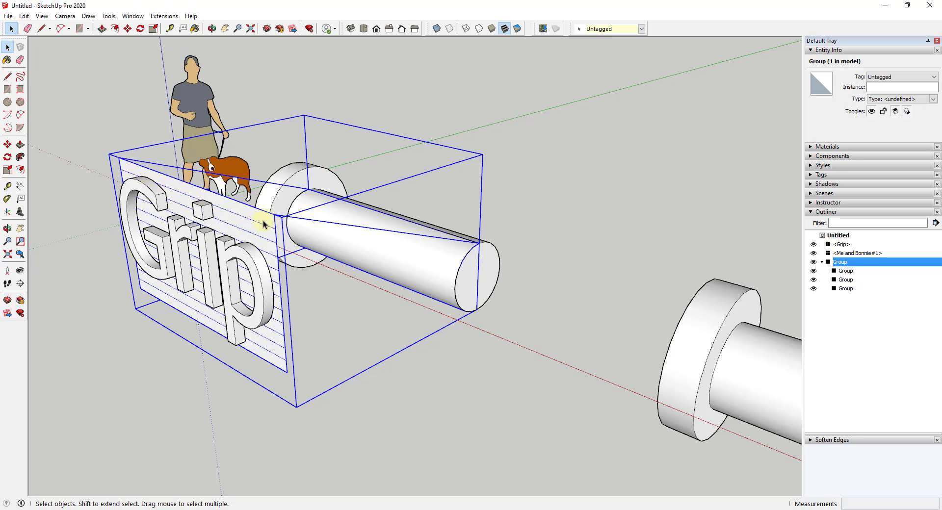
pyautogui.moveTo(263, 224); pyautogui.dragTo(325, 247, button='middle')
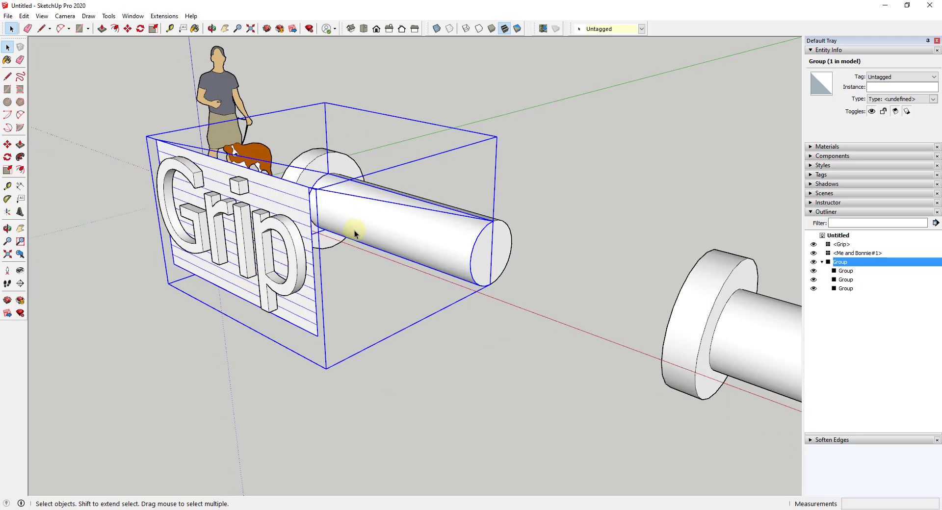
pyautogui.scroll(-5, 372, 242)
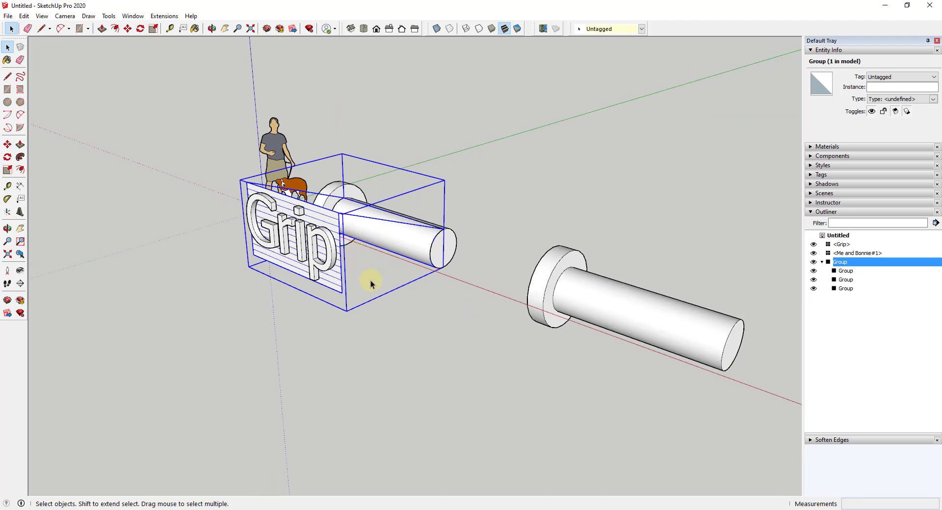
pyautogui.scroll(4, 414, 229)
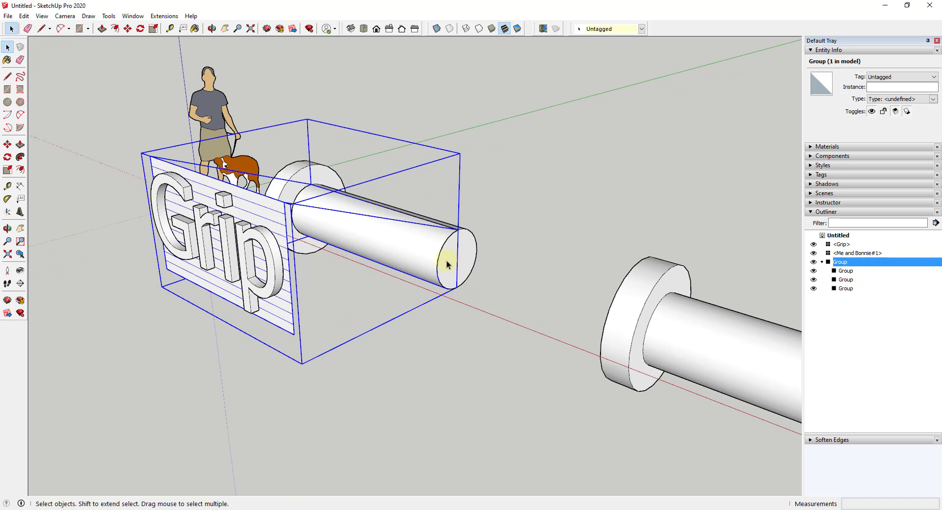
pyautogui.keyDown('shift'); pyautogui.click(269, 246); pyautogui.keyUp('shift')
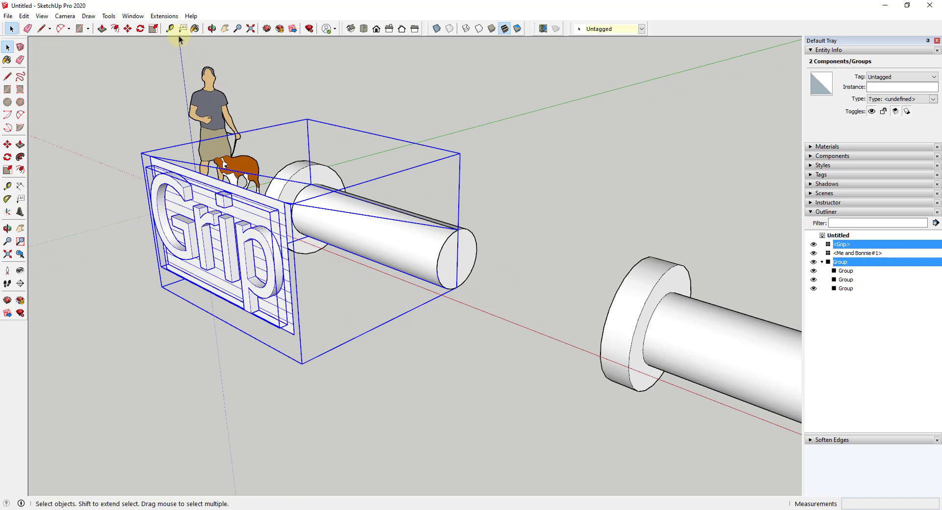
pyautogui.click(165, 16)
pyautogui.moveTo(173, 29)
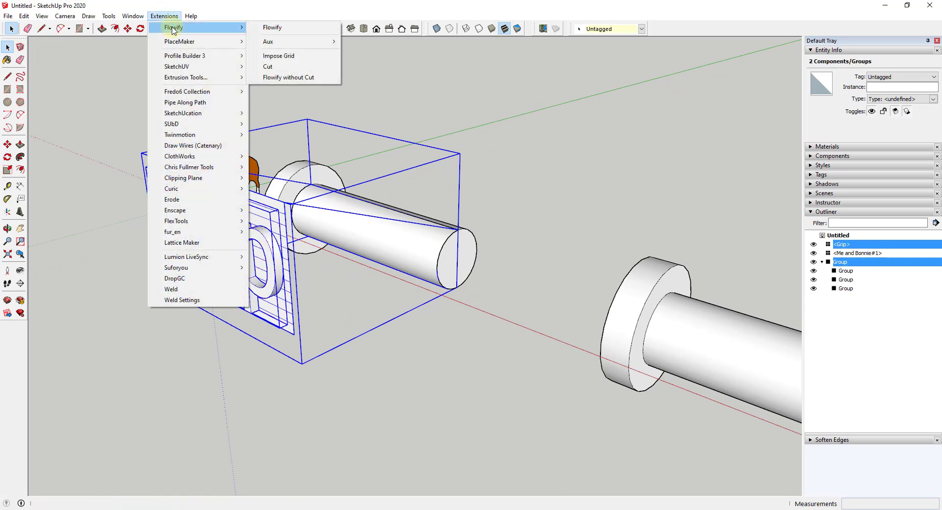
pyautogui.click(278, 31)
pyautogui.moveTo(417, 294)
pyautogui.mouseDown(button='middle')
pyautogui.moveTo(429, 49)
pyautogui.moveTo(429, 285)
pyautogui.mouseUp(button='middle')
pyautogui.scroll(5, 421, 259)
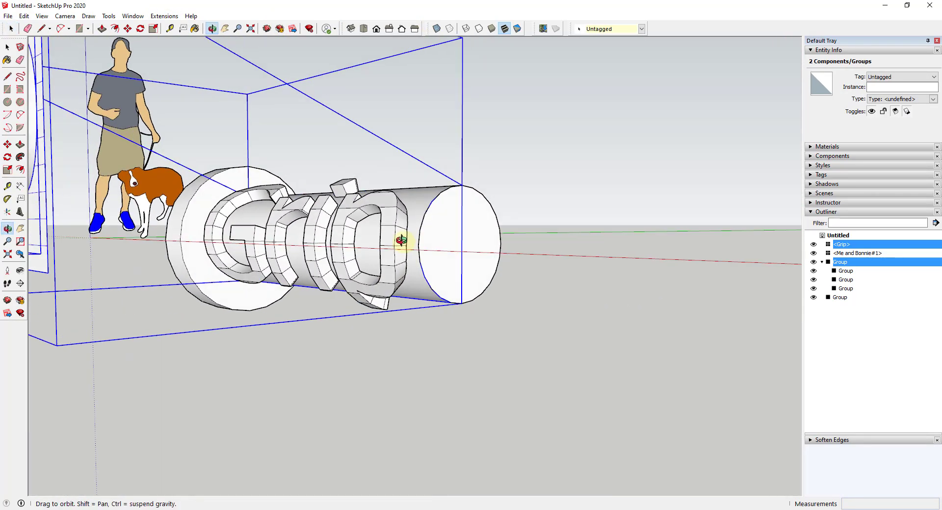
pyautogui.moveTo(401, 240); pyautogui.dragTo(268, 227, button='middle')
pyautogui.scroll(-5, 393, 225)
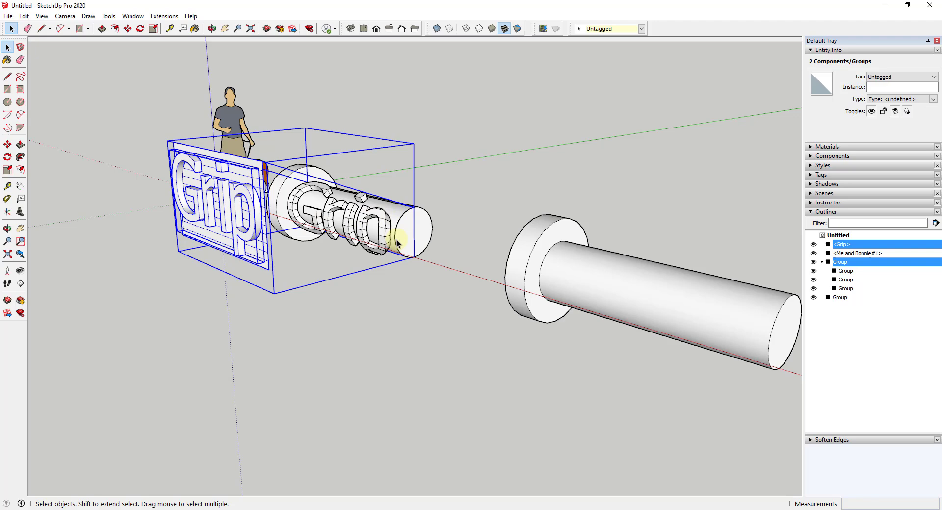
pyautogui.scroll(-1, 398, 242)
pyautogui.moveTo(396, 242); pyautogui.dragTo(383, 254, button='middle')
pyautogui.scroll(5, 380, 259)
pyautogui.scroll(-4, 345, 258)
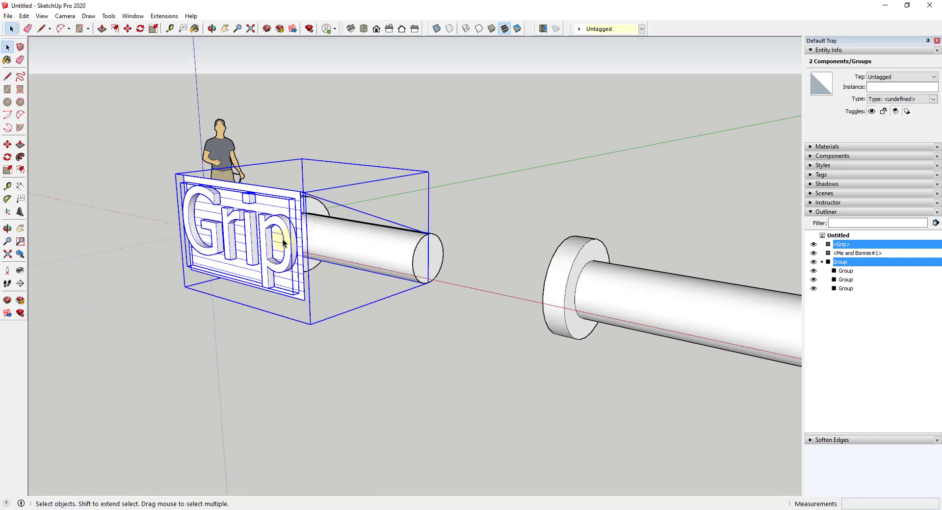
# - Scale the Grip text component uniformly from its corner to about 0.64
pyautogui.click(277, 223)
pyautogui.press('s')
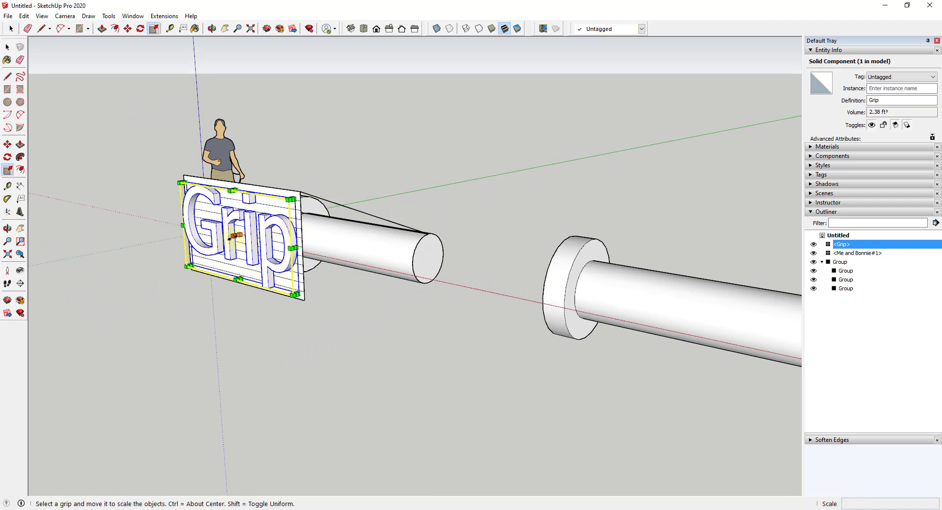
pyautogui.click(235, 237)
pyautogui.scroll(4, 237, 236)
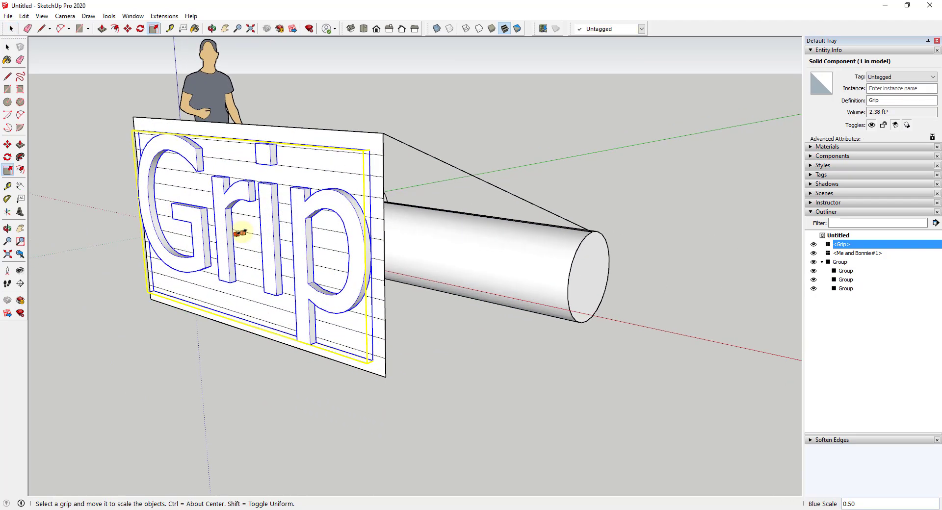
pyautogui.scroll(5, 241, 234)
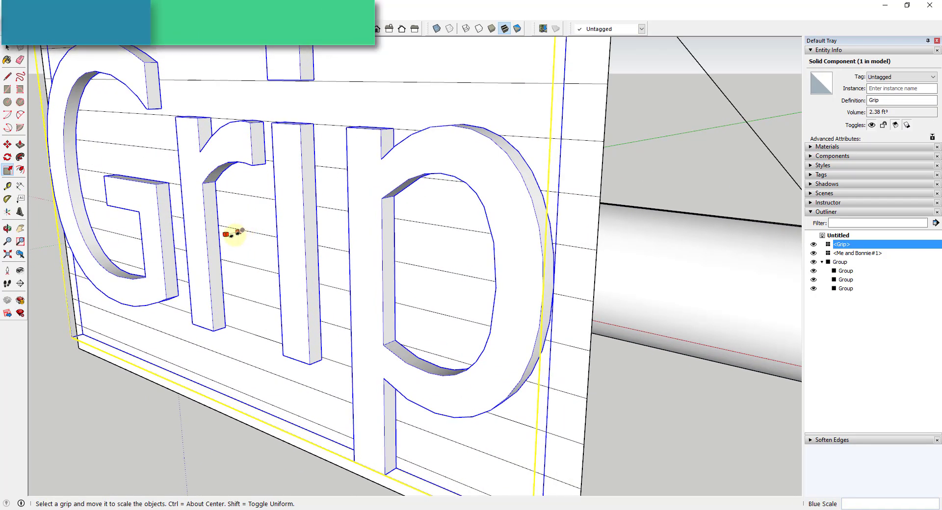
pyautogui.scroll(-8, 236, 235)
pyautogui.click(235, 234)
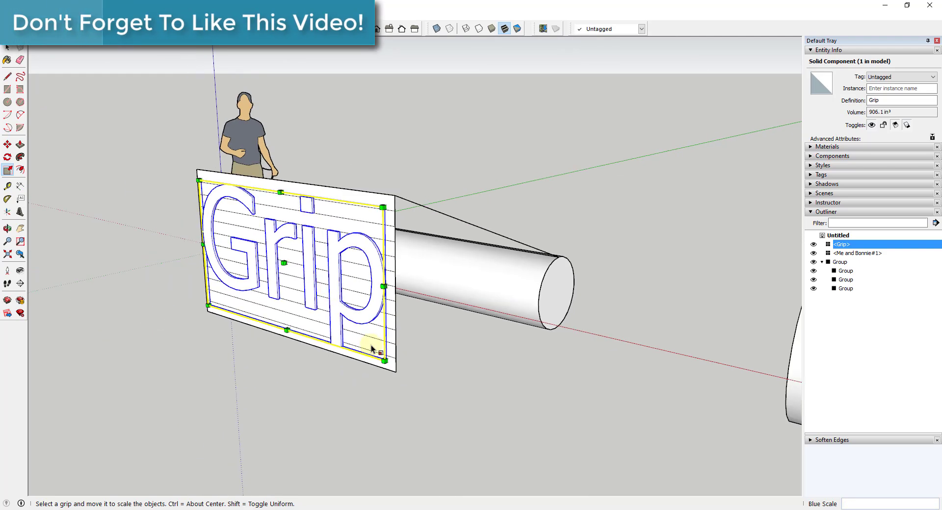
pyautogui.moveTo(385, 362); pyautogui.dragTo(315, 303)
# - Move the Grip text lower on its backing sheet
pyautogui.press('m')
pyautogui.click(362, 267)
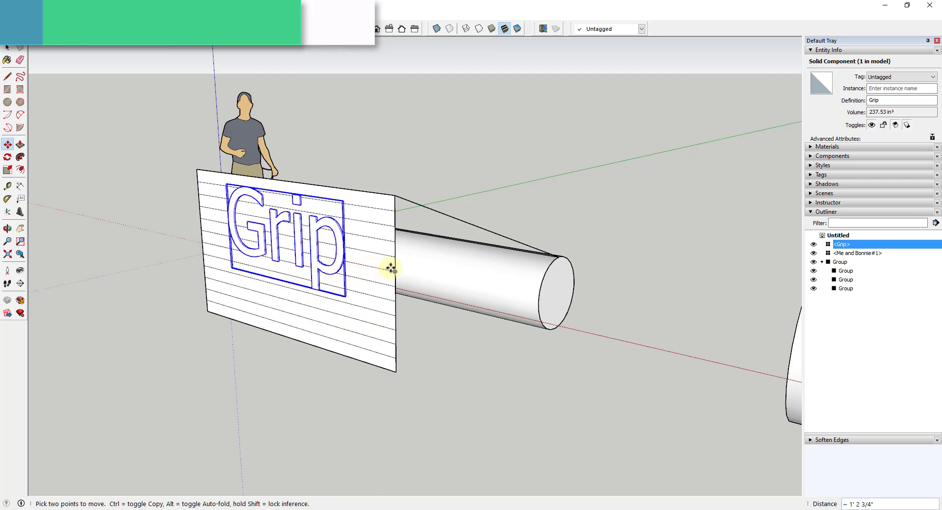
pyautogui.click(387, 269)
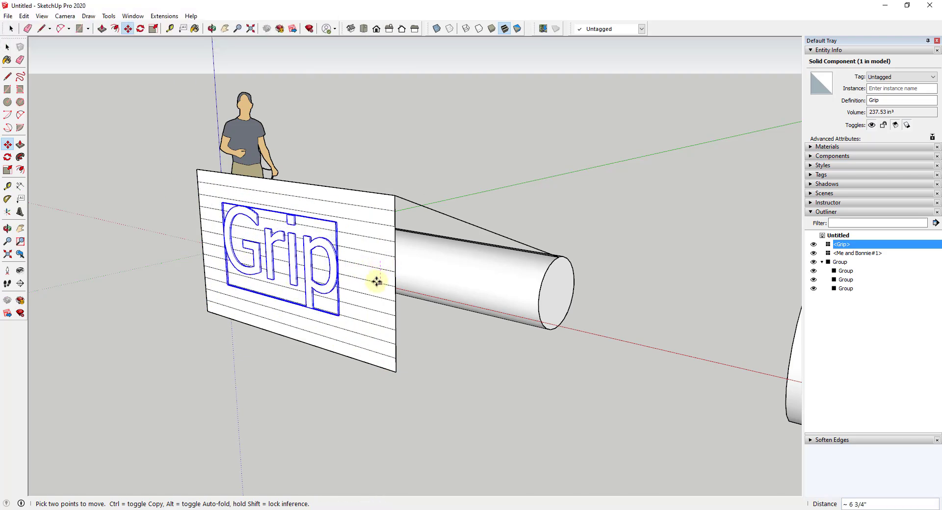
pyautogui.click(375, 287)
pyautogui.scroll(-2, 413, 319)
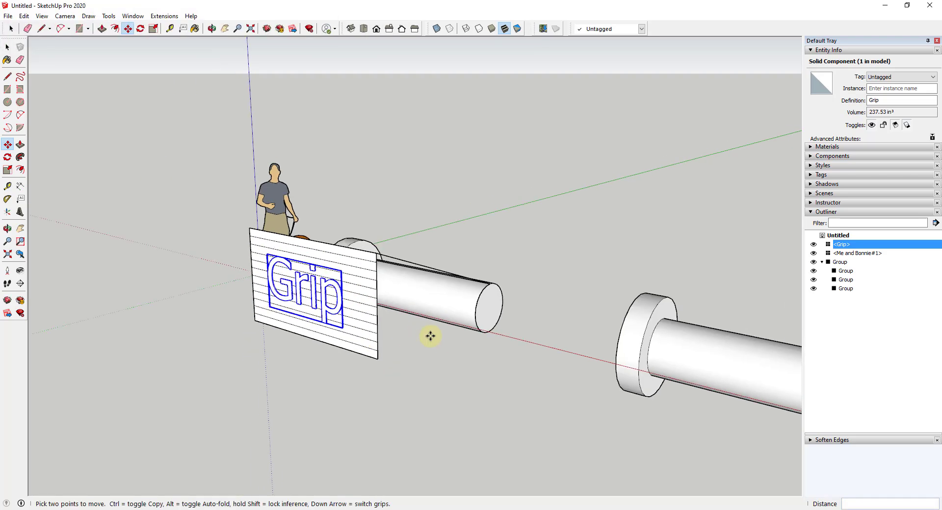
pyautogui.press('space')
pyautogui.moveTo(437, 352); pyautogui.dragTo(326, 270, button='middle')
# - Wrap the Grip text onto the near cylinder with Extensions > Flowify and inspect the result
pyautogui.keyDown('shift'); pyautogui.click(326, 269); pyautogui.keyUp('shift')
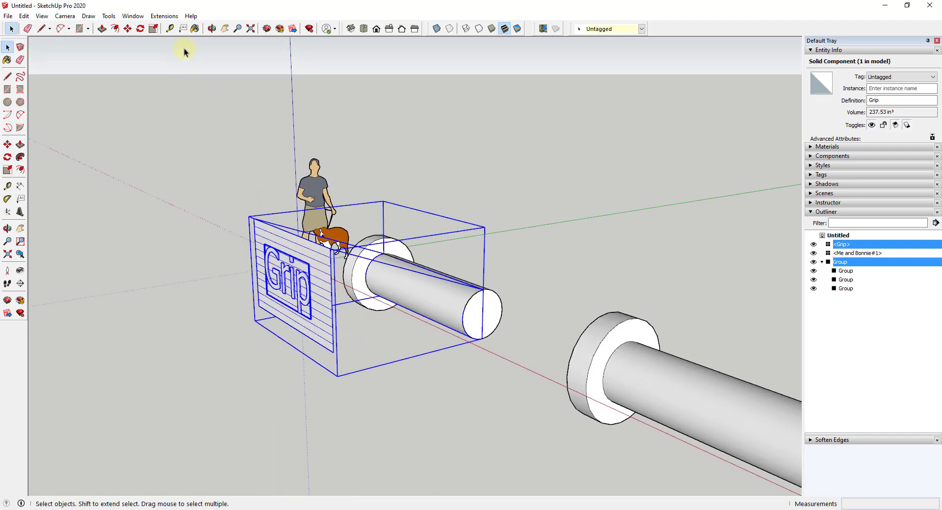
pyautogui.click(164, 16)
pyautogui.moveTo(181, 27)
pyautogui.click(272, 27)
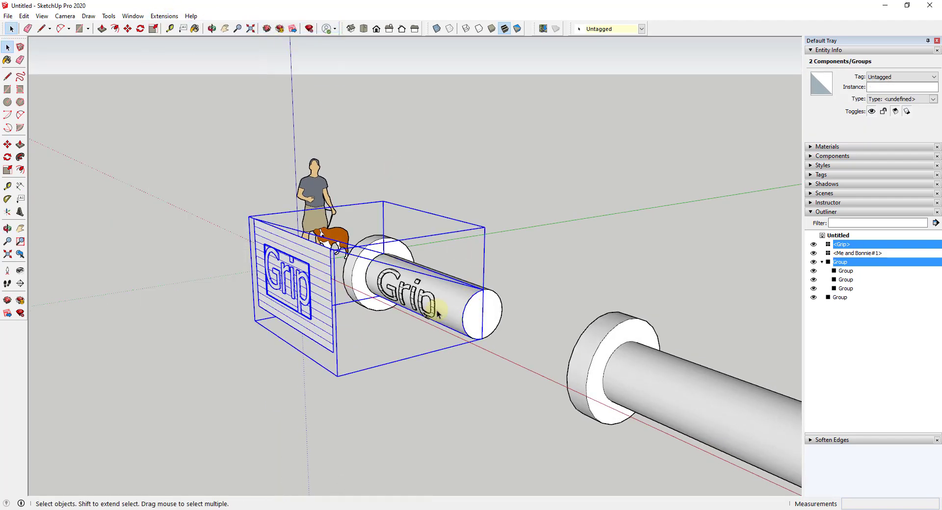
pyautogui.moveTo(435, 306)
pyautogui.mouseDown(button='middle')
pyautogui.moveTo(431, 157)
pyautogui.moveTo(435, 297)
pyautogui.mouseUp(button='middle')
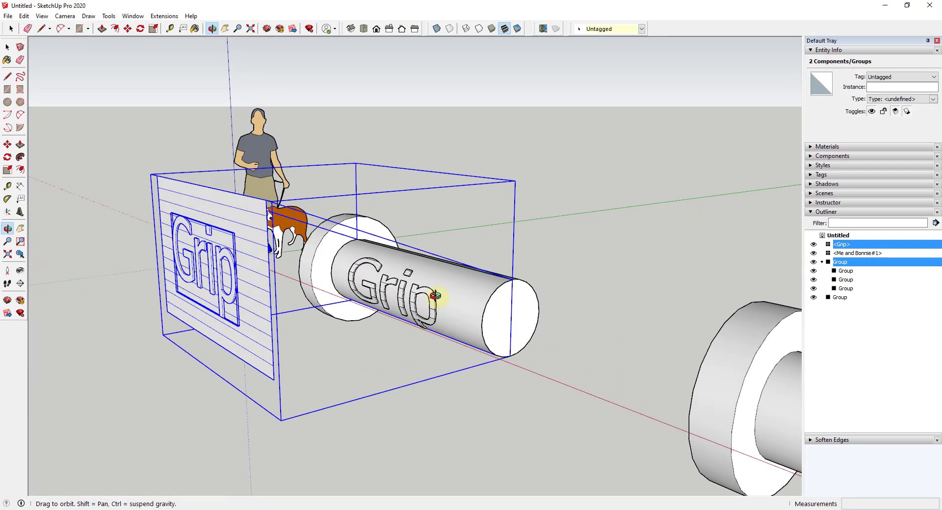
pyautogui.scroll(-5, 359, 281)
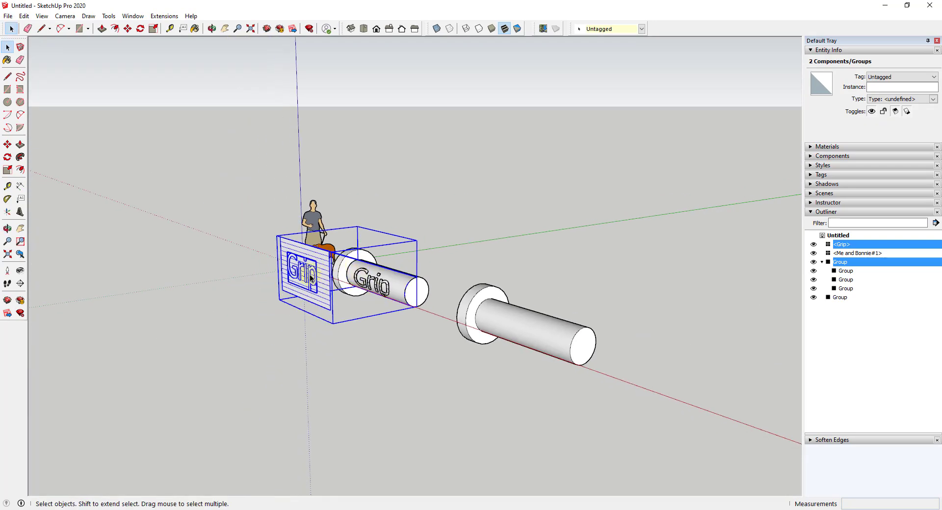
pyautogui.scroll(5, 571, 363)
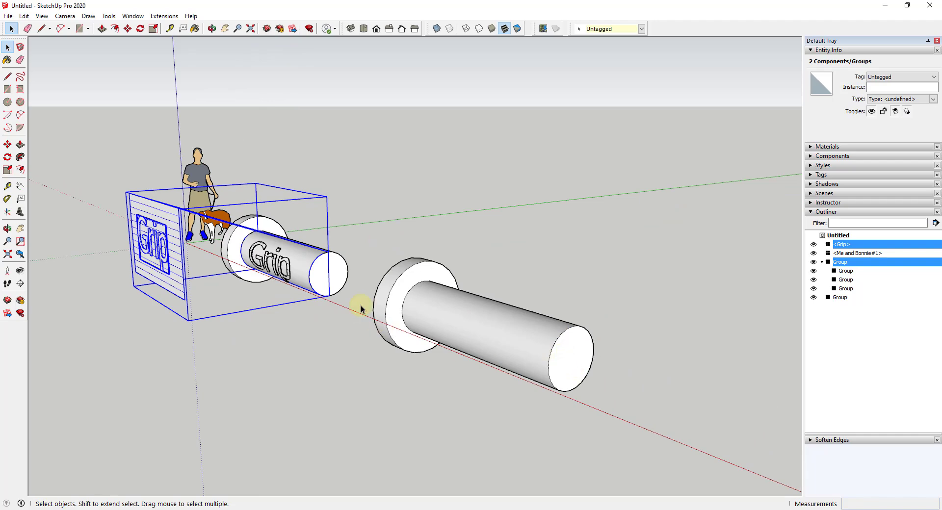
pyautogui.scroll(-3, 361, 308)
pyautogui.moveTo(343, 273); pyautogui.dragTo(475, 322, button='middle')
pyautogui.scroll(4, 475, 318)
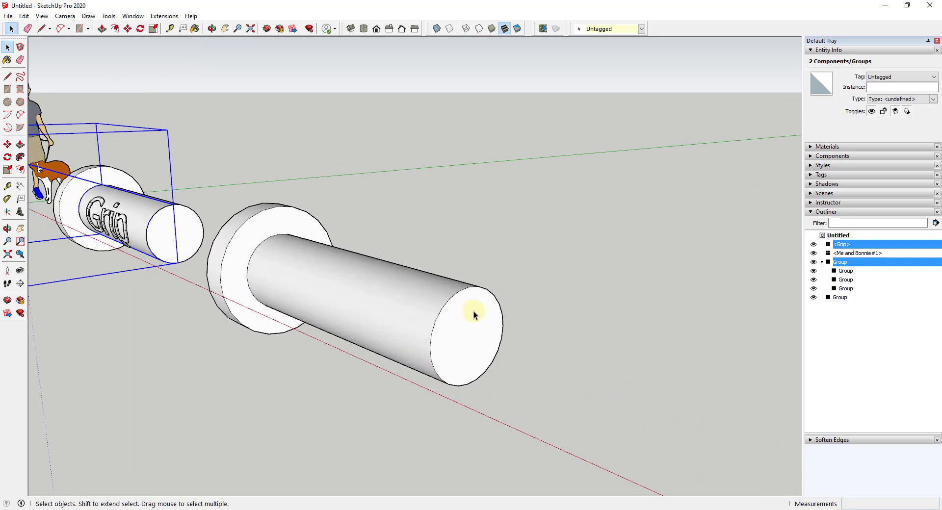
# - Inside the far cylinder's group, place a 120° guide line anchored at its end centre
pyautogui.doubleClick(471, 334)
pyautogui.click(396, 296)
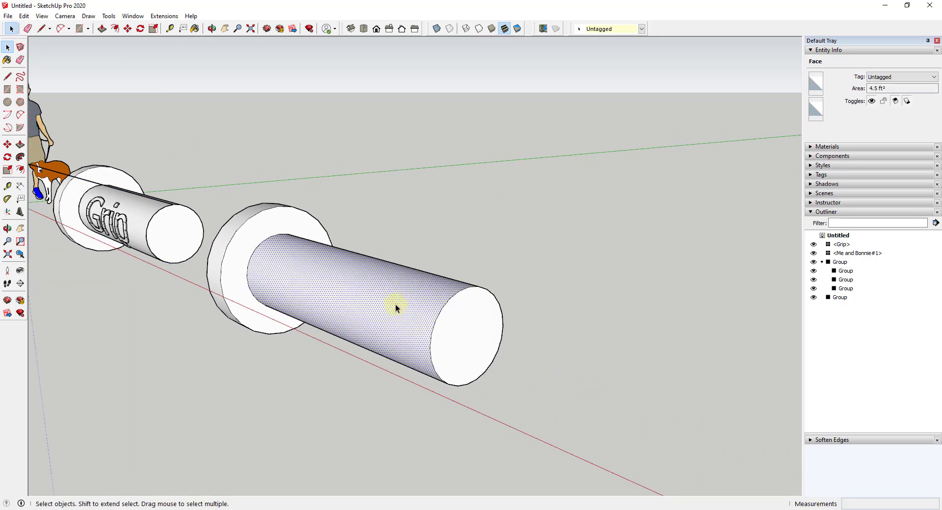
pyautogui.scroll(-3, 324, 216)
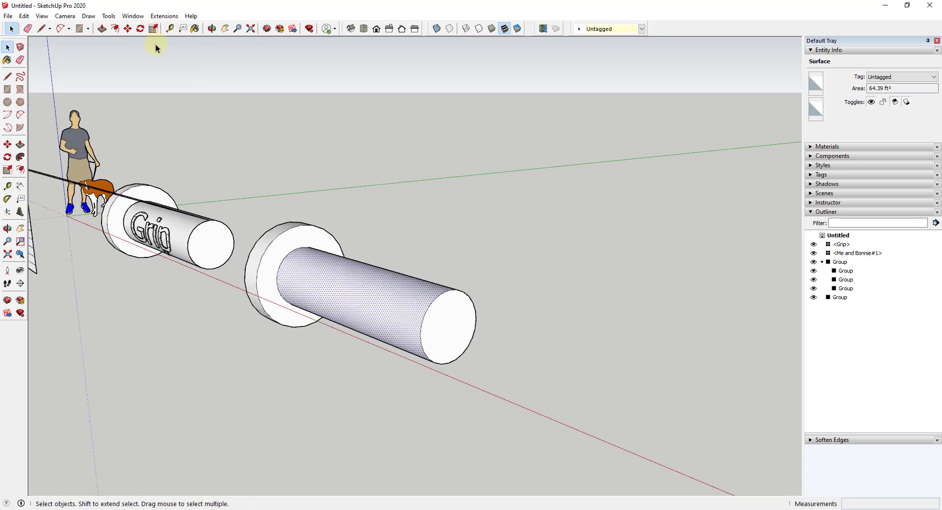
pyautogui.click(6, 200)
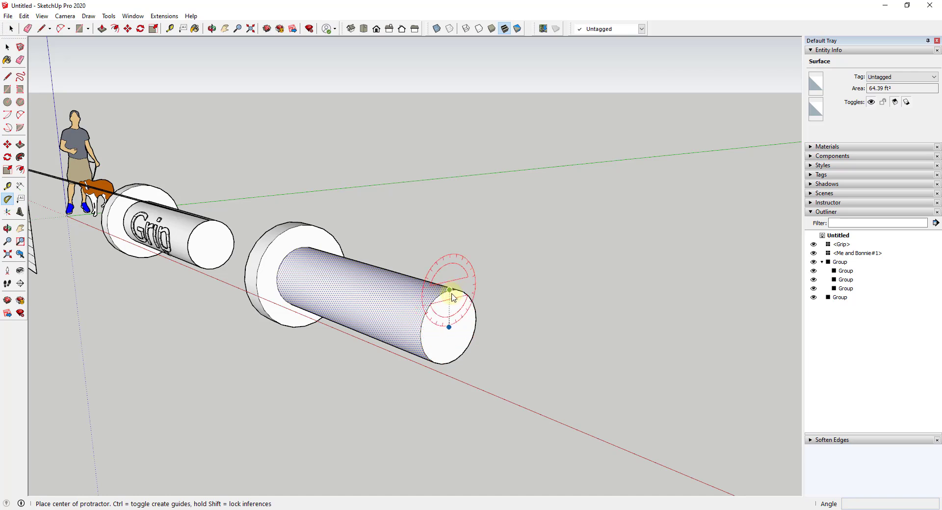
pyautogui.click(449, 328)
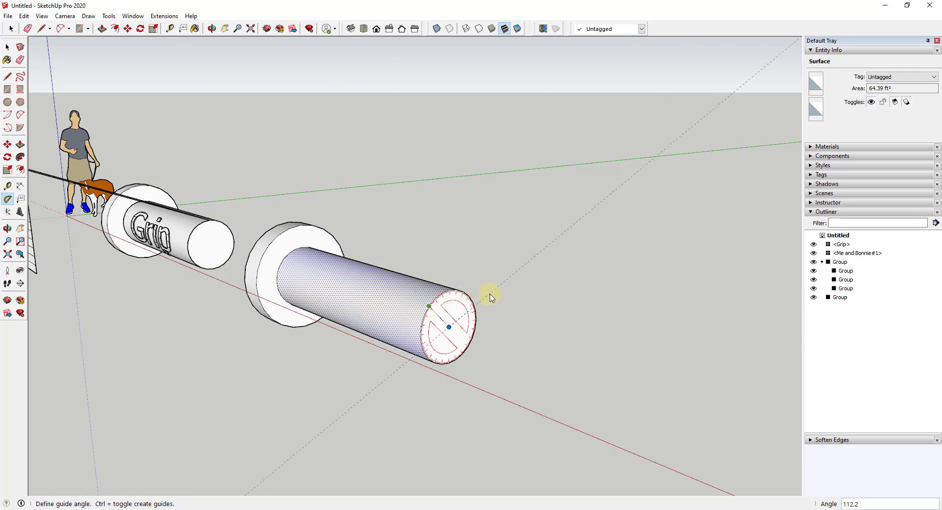
pyautogui.write('120')
pyautogui.press('Return')
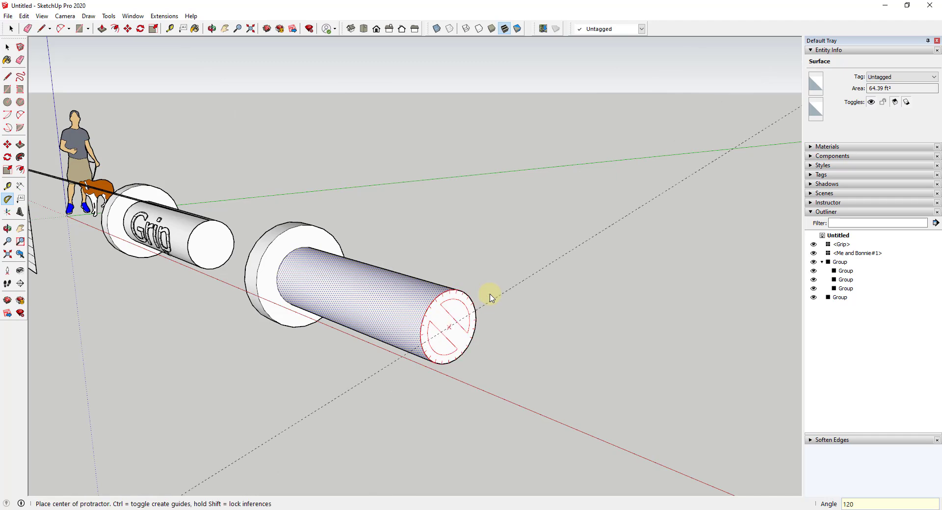
pyautogui.moveTo(530, 315); pyautogui.dragTo(238, 367, button='middle')
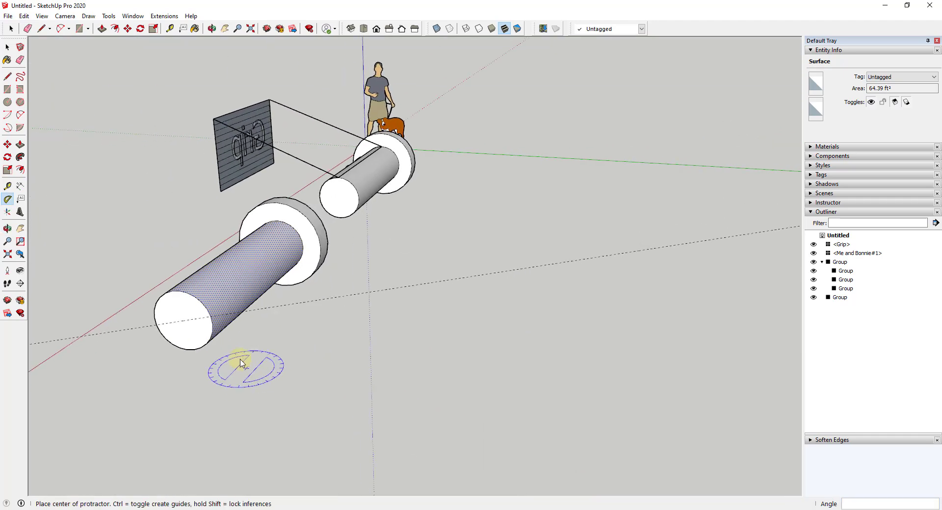
# - Draw an 8' 6 1/2" line from the end circle's rim along the long cylinder's shaft
pyautogui.press('l')
pyautogui.click(211, 316)
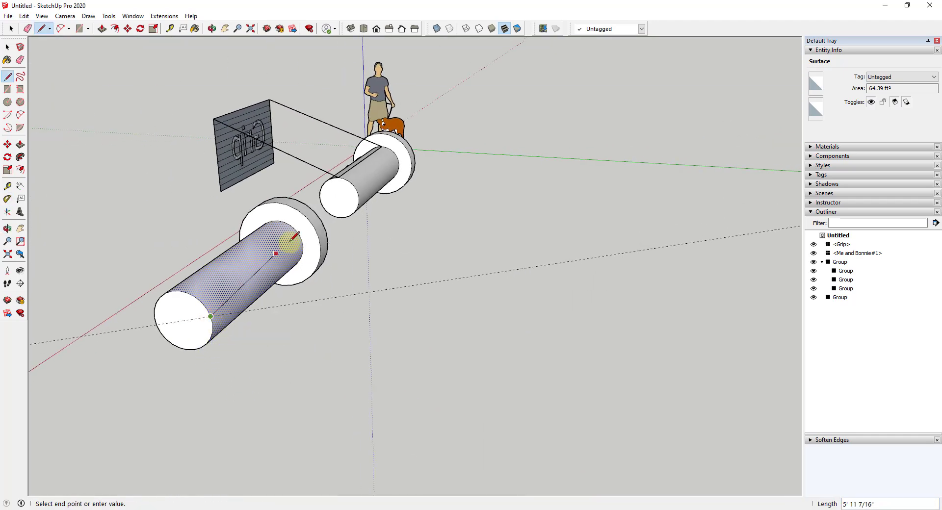
pyautogui.scroll(3, 303, 245)
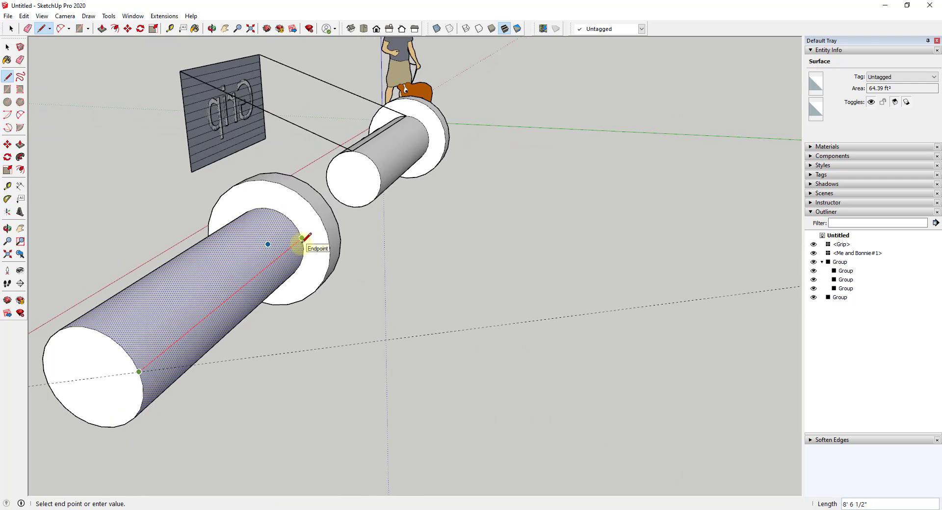
pyautogui.scroll(-3, 305, 241)
pyautogui.moveTo(304, 242); pyautogui.dragTo(509, 273, button='middle')
pyautogui.click(417, 298)
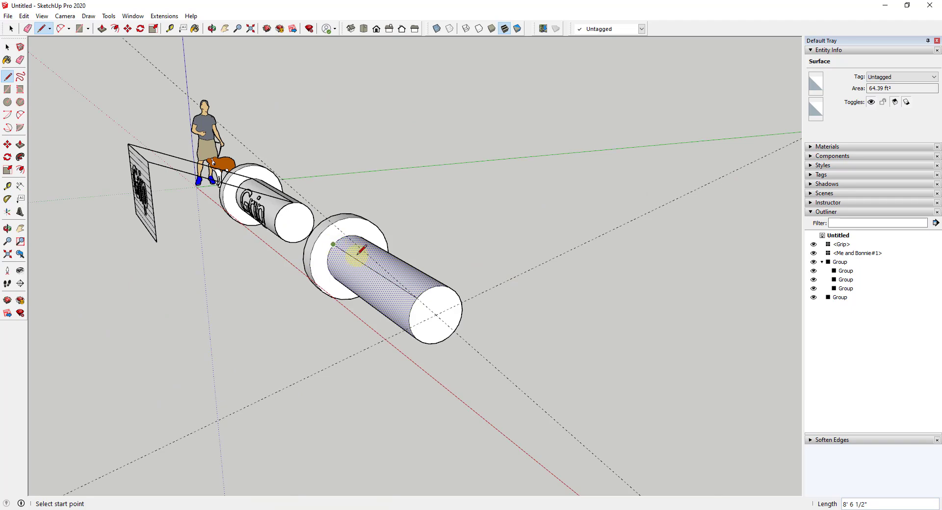
pyautogui.press('space')
pyautogui.click(400, 276)
pyautogui.moveTo(399, 276); pyautogui.dragTo(311, 273, button='middle')
pyautogui.press('q')
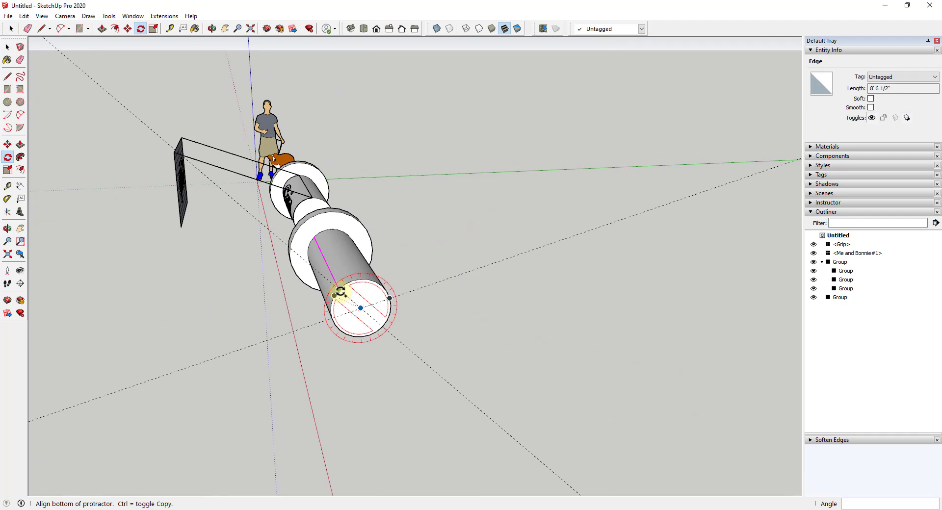
# - Finish rotating the long line around the cylinder by committing the rotation angle
pyautogui.click(339, 290)
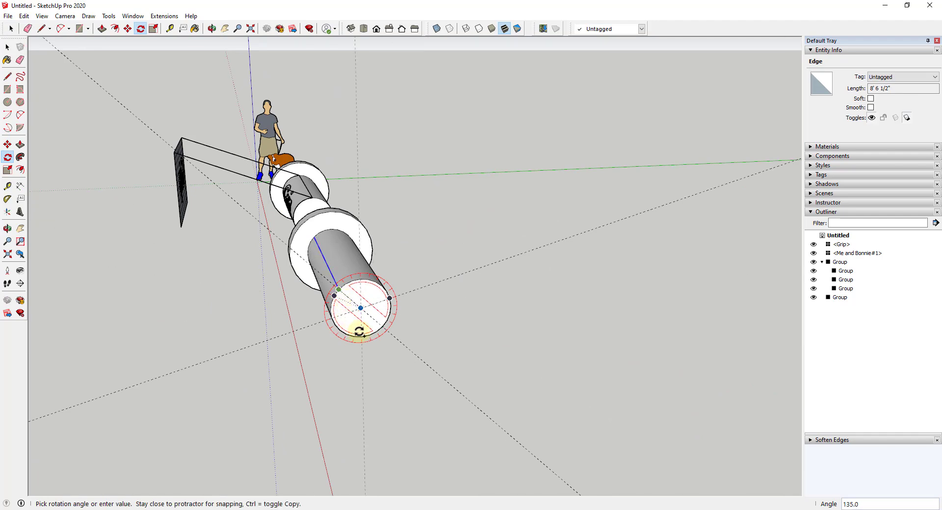
pyautogui.press('Return')
pyautogui.press('space')
# - Erase the angled guide lines at the second cylinder's end, then select its end circle
pyautogui.moveTo(339, 322)
pyautogui.mouseDown(button='middle')
pyautogui.moveTo(427, 224)
pyautogui.moveTo(490, 268)
pyautogui.moveTo(442, 208)
pyautogui.moveTo(435, 162)
pyautogui.moveTo(428, 290)
pyautogui.mouseUp(button='middle')
pyautogui.click(490, 268)
pyautogui.press('e')
pyautogui.press('space')
pyautogui.click(448, 253)
pyautogui.moveTo(532, 305); pyautogui.dragTo(498, 130, button='middle')
pyautogui.tripleClick(449, 246)
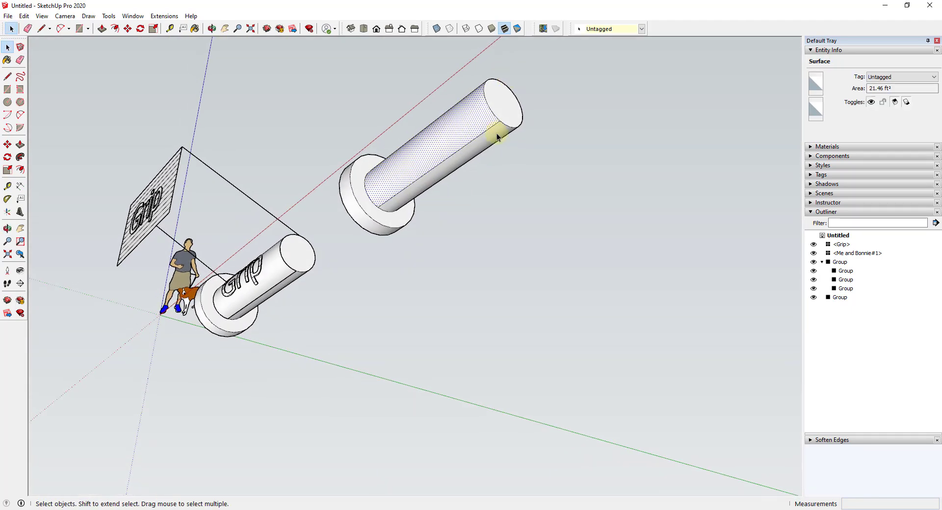
pyautogui.click(488, 98)
pyautogui.moveTo(488, 99); pyautogui.dragTo(469, 165, button='middle')
# - Draw a radius line from the end circle's rim to its centre
pyautogui.press('l')
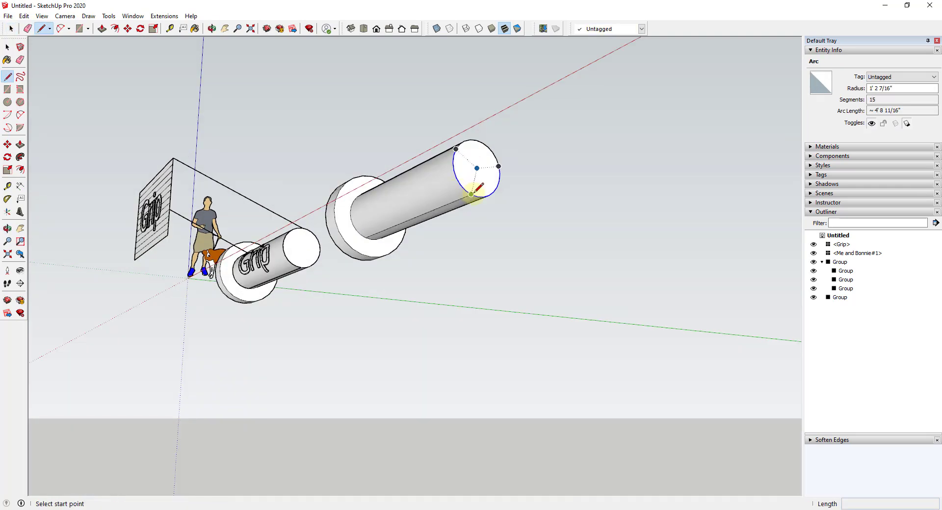
pyautogui.click(471, 195)
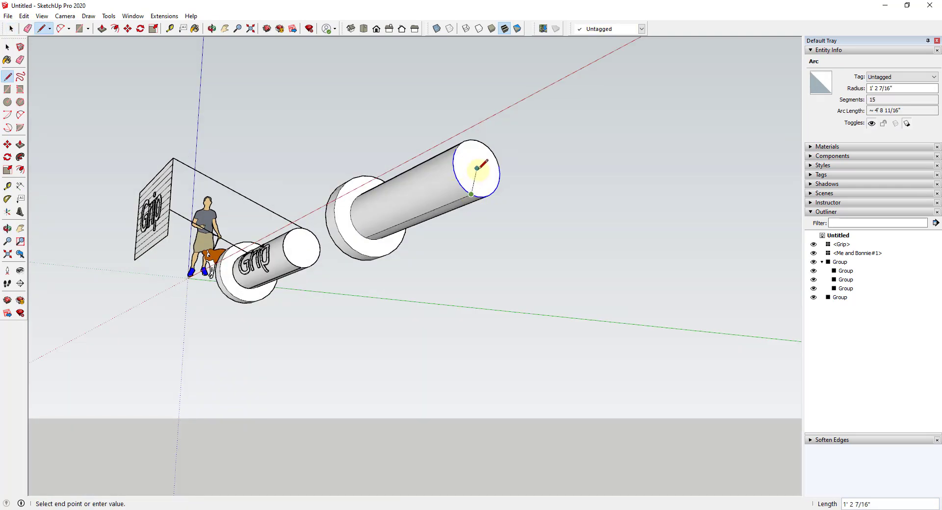
pyautogui.click(477, 168)
pyautogui.press('space')
# - Erase the temporary radius line after a cancelled copy attempt
pyautogui.click(442, 189)
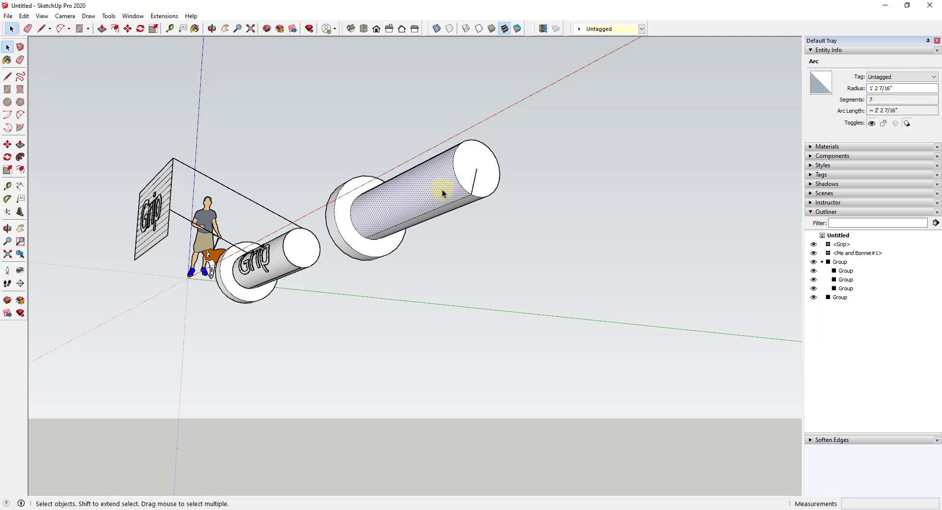
pyautogui.click(479, 177)
pyautogui.click(476, 179)
pyautogui.press('m')
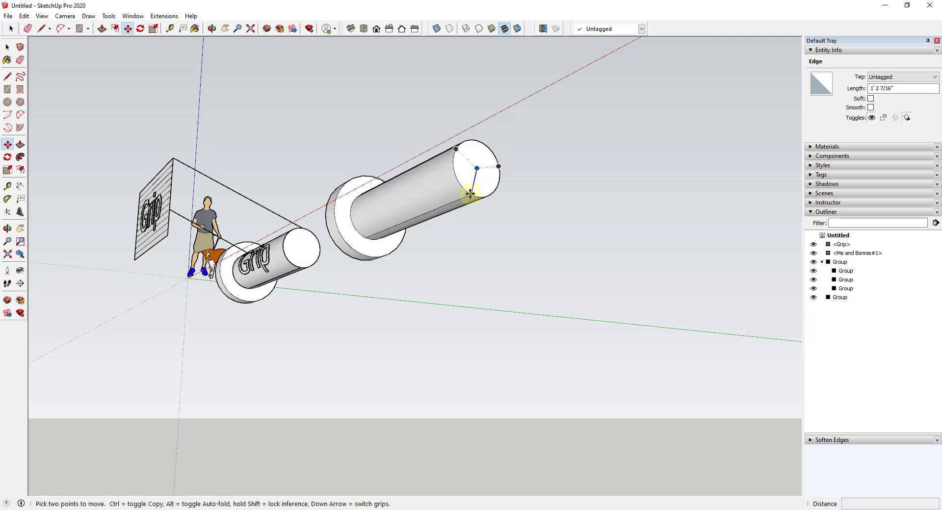
pyautogui.press('ctrl')
pyautogui.click(471, 194)
pyautogui.press('Escape')
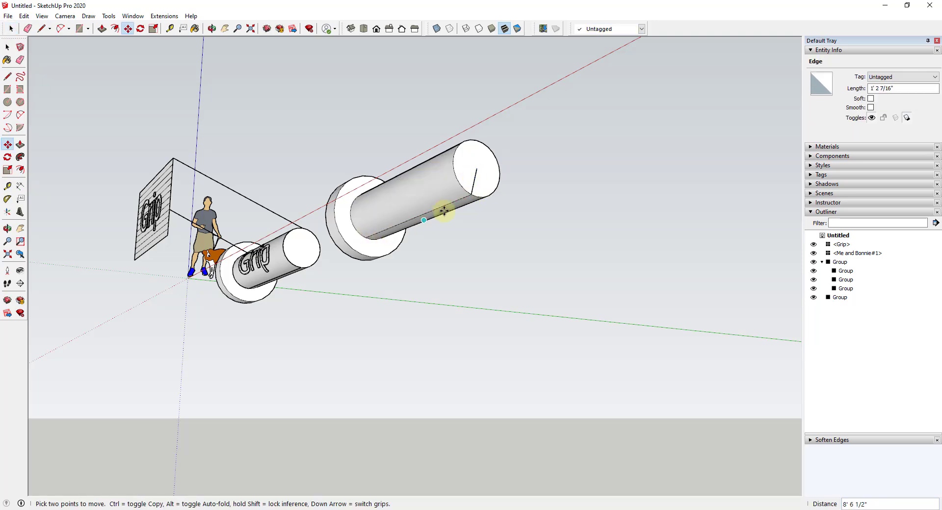
pyautogui.press('space')
pyautogui.press('e')
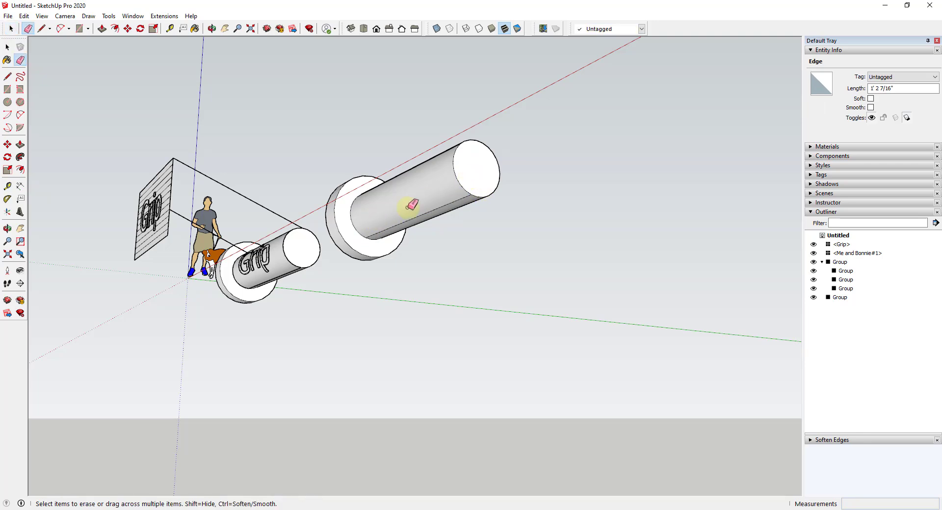
pyautogui.press('space')
# - Turn on X-ray view and select a piece of the split end arc
pyautogui.moveTo(411, 205)
pyautogui.mouseDown(button='middle')
pyautogui.moveTo(384, 244)
pyautogui.moveTo(392, 238)
pyautogui.mouseUp(button='middle')
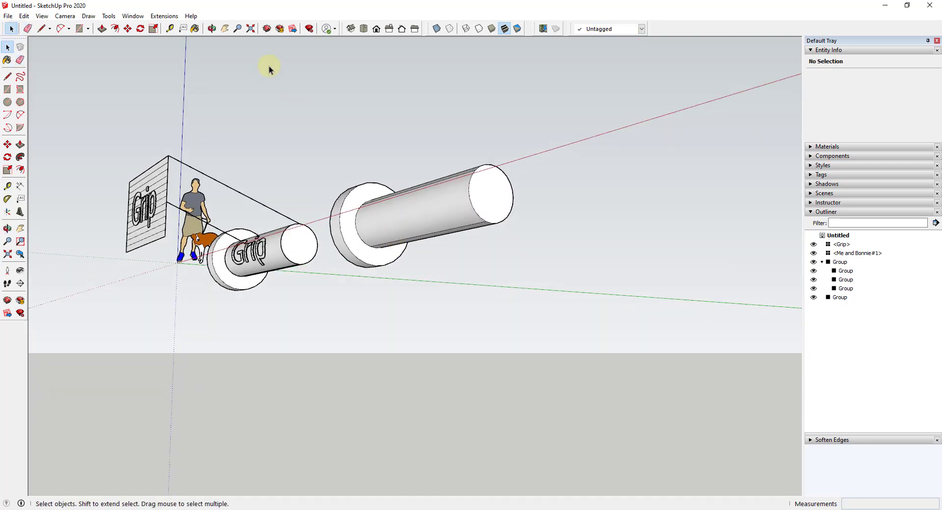
pyautogui.click(437, 28)
pyautogui.click(374, 239)
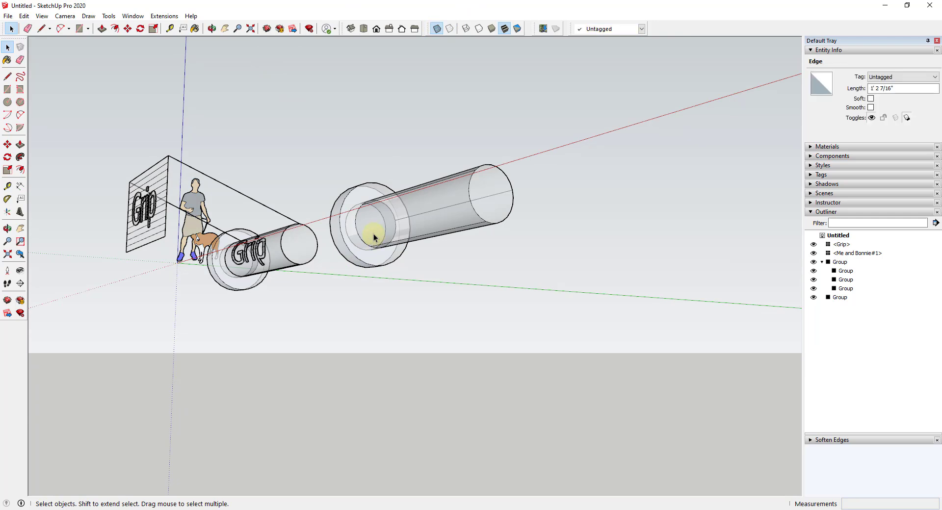
pyautogui.click(482, 222)
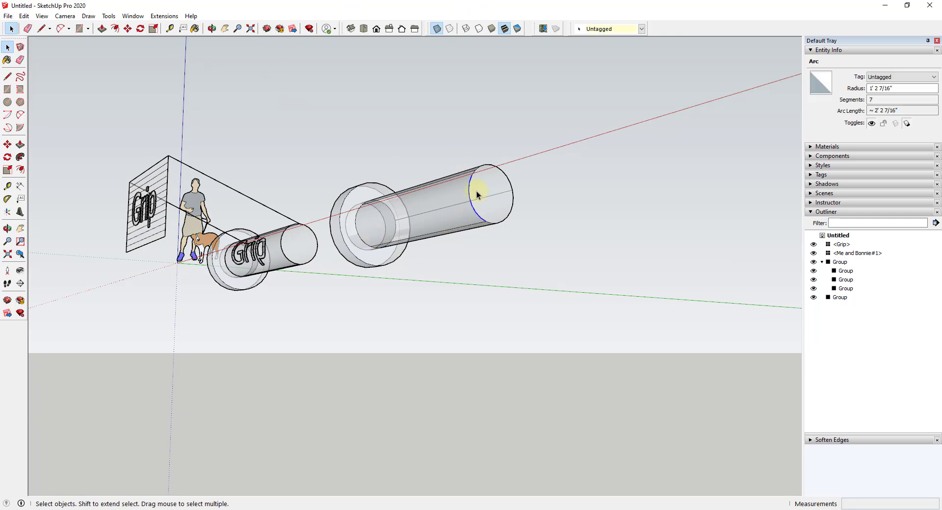
pyautogui.scroll(5, 479, 180)
pyautogui.moveTo(473, 183); pyautogui.dragTo(480, 216, button='middle')
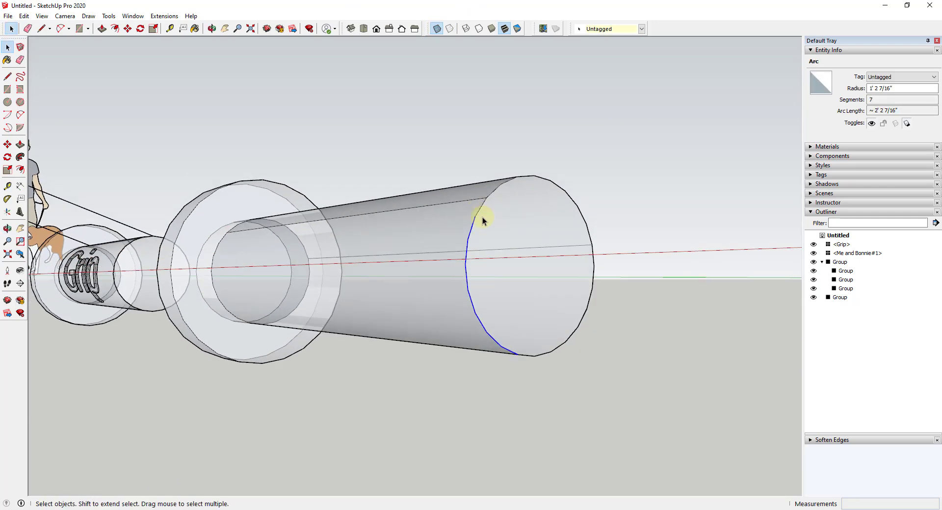
pyautogui.click(472, 233)
pyautogui.moveTo(509, 318)
pyautogui.mouseDown(button='middle')
pyautogui.moveTo(490, 170)
pyautogui.moveTo(498, 324)
pyautogui.mouseUp(button='middle')
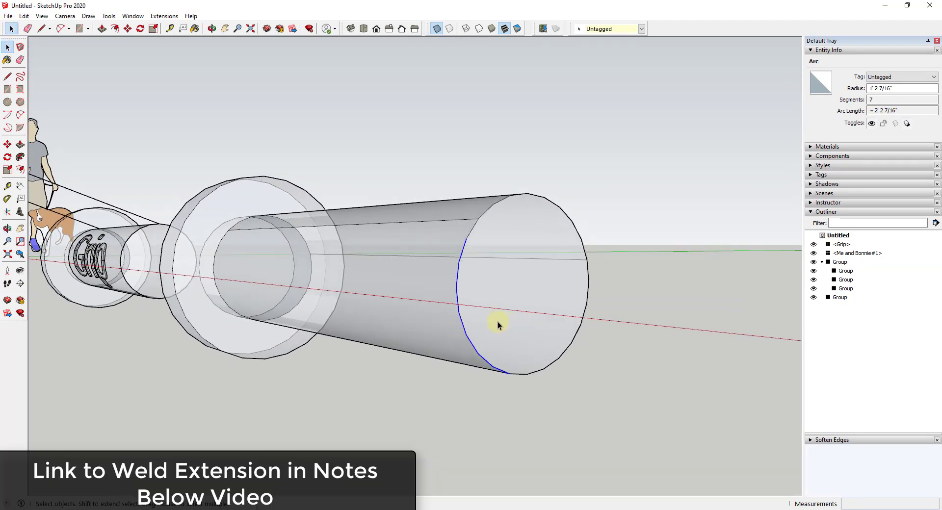
# - Weld the selected end-circle arc pieces into one curve with Extensions > Weld
pyautogui.keyDown('shift'); pyautogui.click(471, 238); pyautogui.keyUp('shift')
pyautogui.click(165, 16)
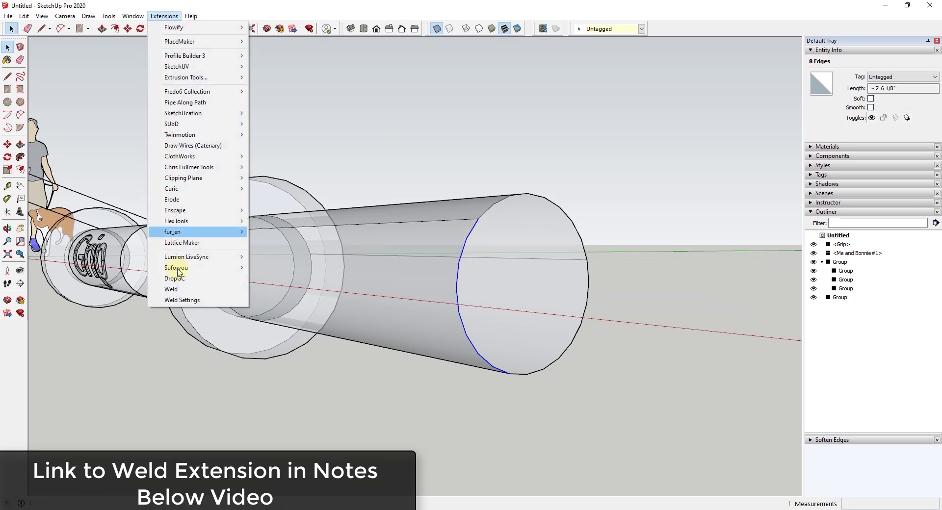
pyautogui.click(181, 293)
pyautogui.click(461, 252)
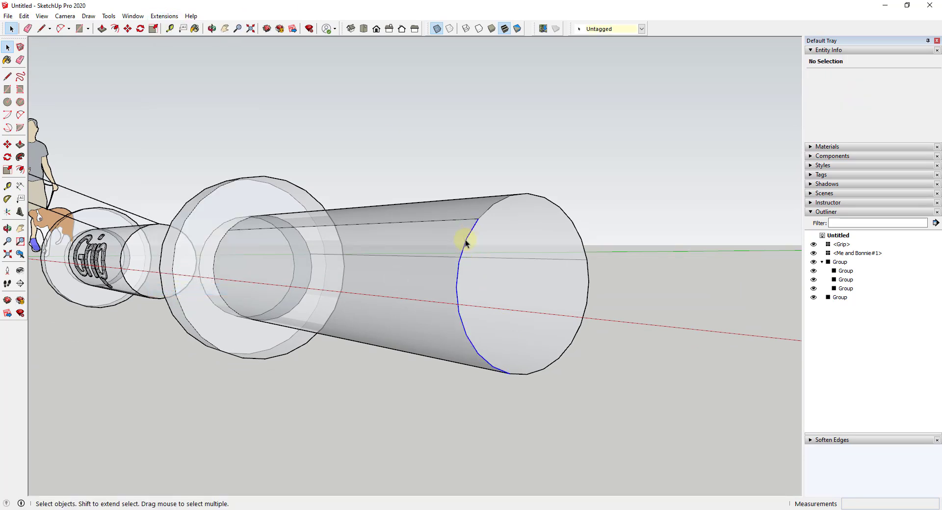
pyautogui.moveTo(216, 290); pyautogui.dragTo(275, 314, button='middle')
# - Turn off X-ray and make the cylinder's inner surface its own group
pyautogui.click(438, 30)
pyautogui.scroll(-3, 409, 272)
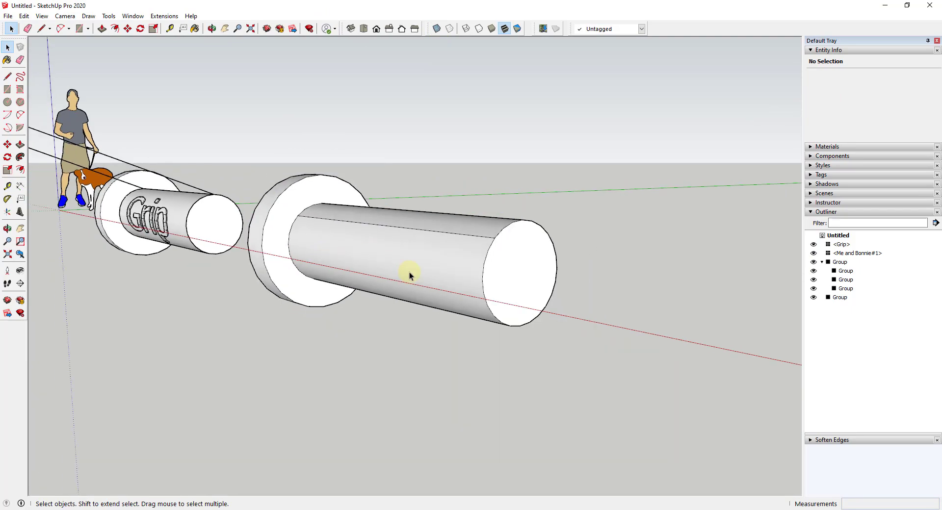
pyautogui.click(409, 270)
pyautogui.rightClick(410, 273)
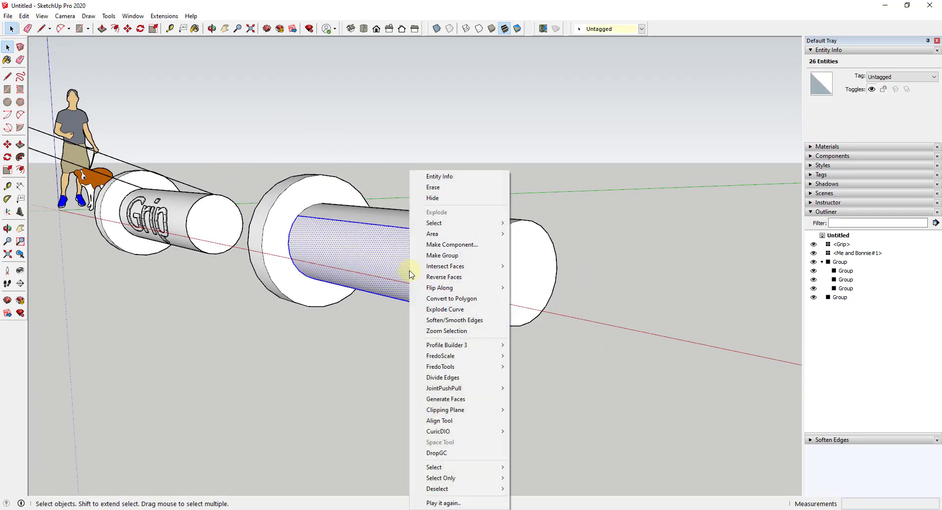
pyautogui.click(442, 255)
pyautogui.moveTo(417, 271); pyautogui.dragTo(387, 293, button='middle')
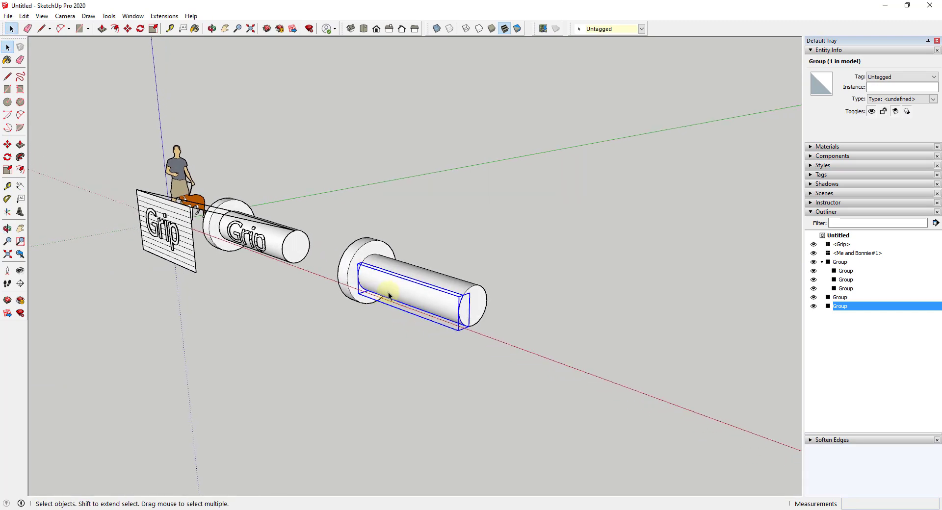
# - Copy the flat Grip sign beside the cylinder and scale the copy to 0.67
pyautogui.click(147, 233)
pyautogui.press('m')
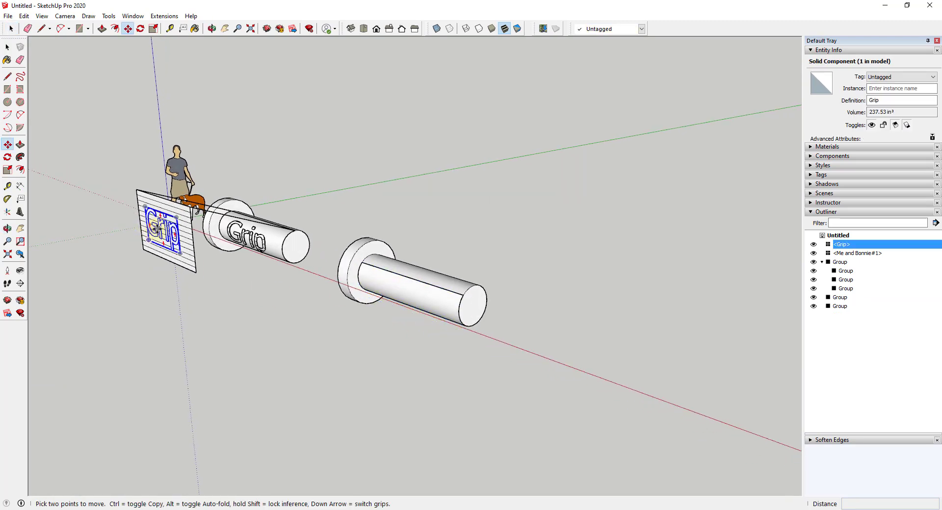
pyautogui.click(154, 226)
pyautogui.press('ctrl')
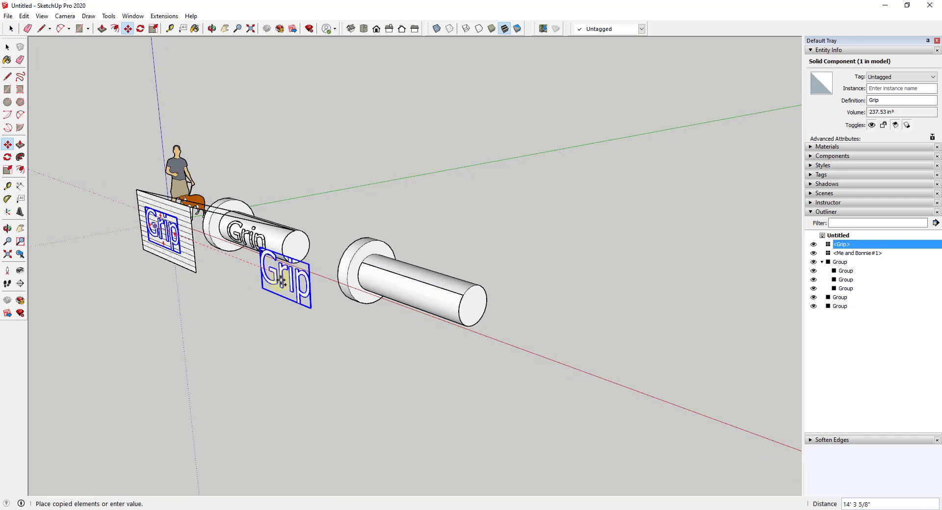
pyautogui.click(338, 298)
pyautogui.press('s')
pyautogui.moveTo(322, 269); pyautogui.dragTo(358, 301)
pyautogui.moveTo(357, 301); pyautogui.dragTo(223, 274, button='middle')
# - Draw a rectangle around the Grip copy and stretch it slightly taller
pyautogui.press('r')
pyautogui.click(219, 277)
pyautogui.click(252, 210)
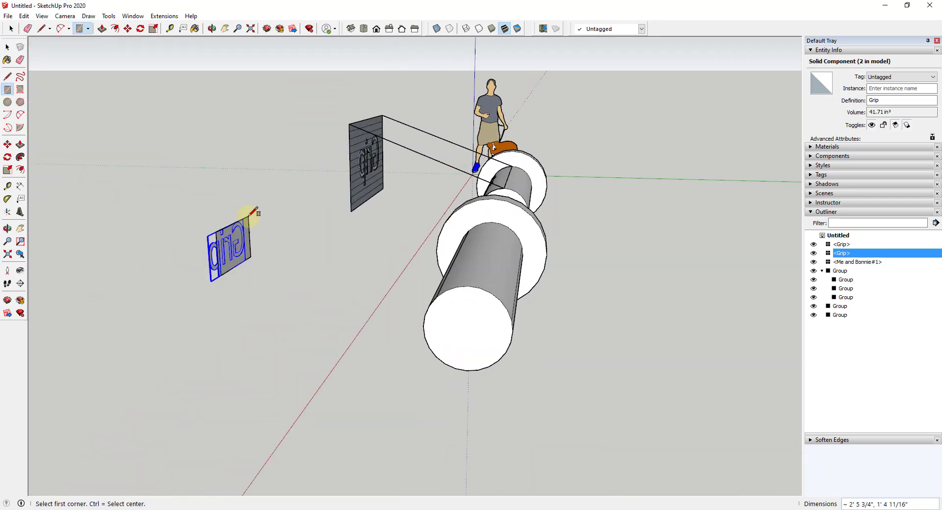
pyautogui.press('space')
pyautogui.click(231, 263)
pyautogui.press('s')
pyautogui.moveTo(204, 259); pyautogui.dragTo(609, 206, button='middle')
pyautogui.scroll(5, 608, 206)
pyautogui.scroll(3, 608, 207)
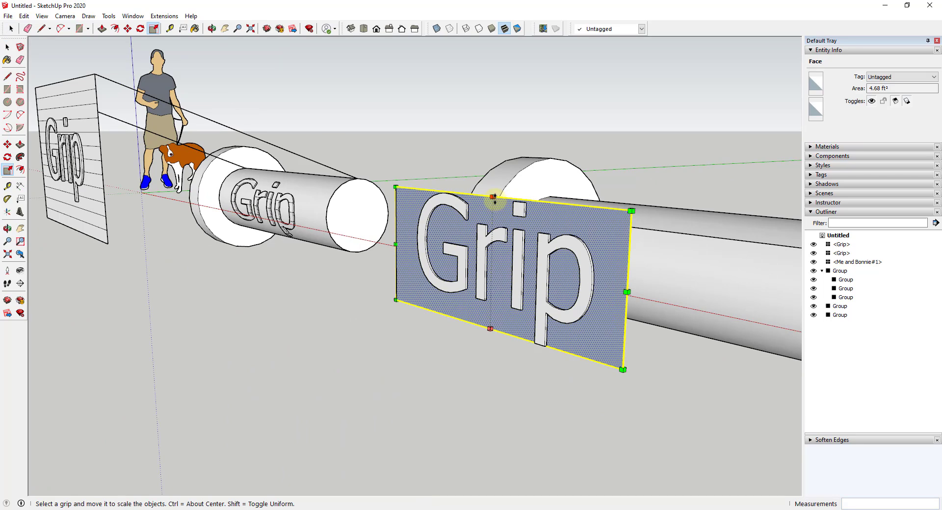
pyautogui.moveTo(495, 201); pyautogui.dragTo(491, 191)
# - Reverse the rectangle's faces and group the backing rectangle with its edges
pyautogui.press('space')
pyautogui.rightClick(565, 228)
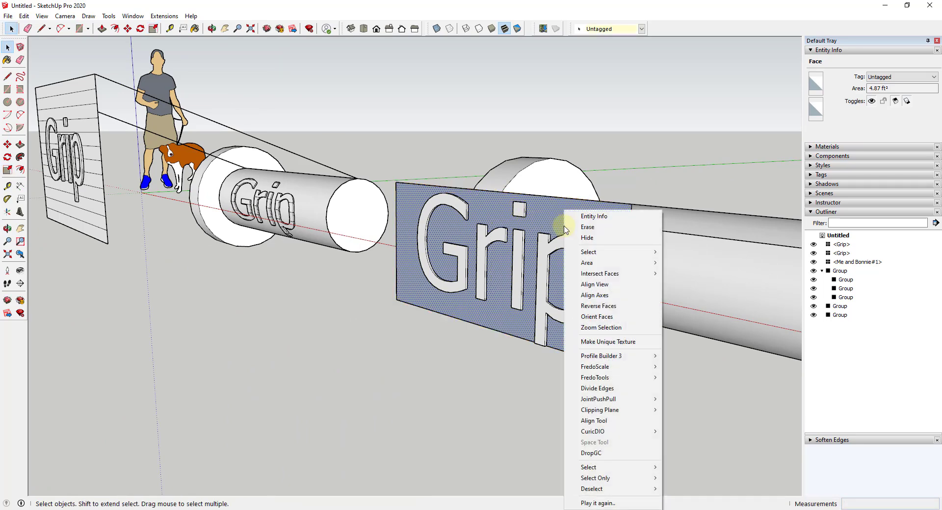
pyautogui.click(601, 306)
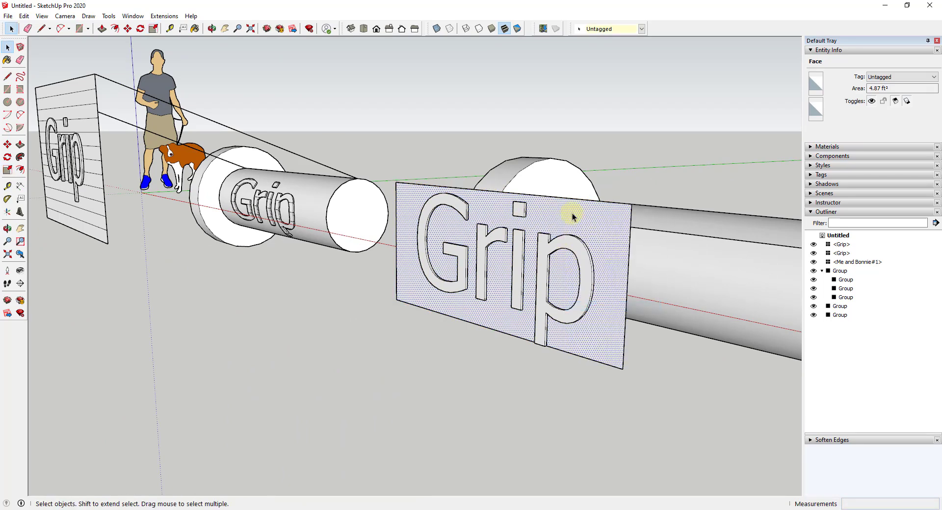
pyautogui.doubleClick(576, 347)
pyautogui.rightClick(576, 347)
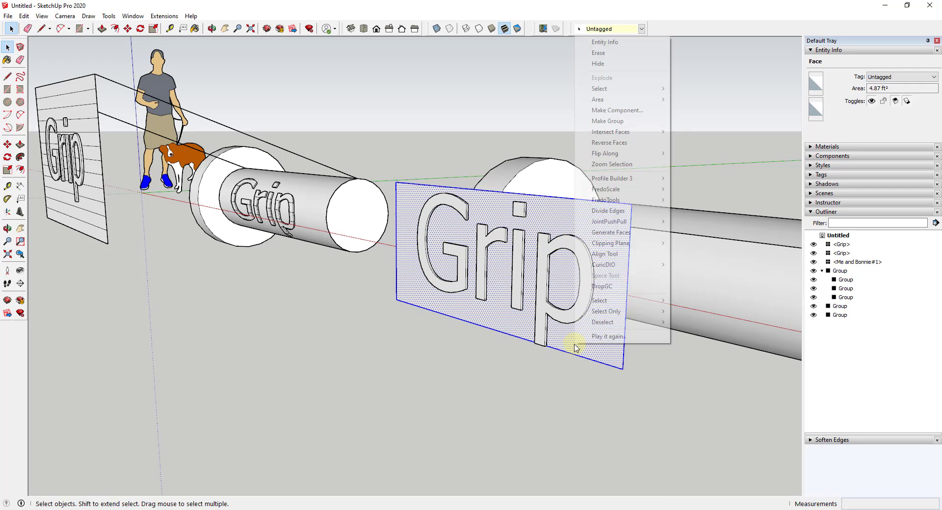
pyautogui.click(614, 121)
# - Draw a guide line from the Grip panel corner to the cylinder and group it
pyautogui.scroll(-5, 421, 221)
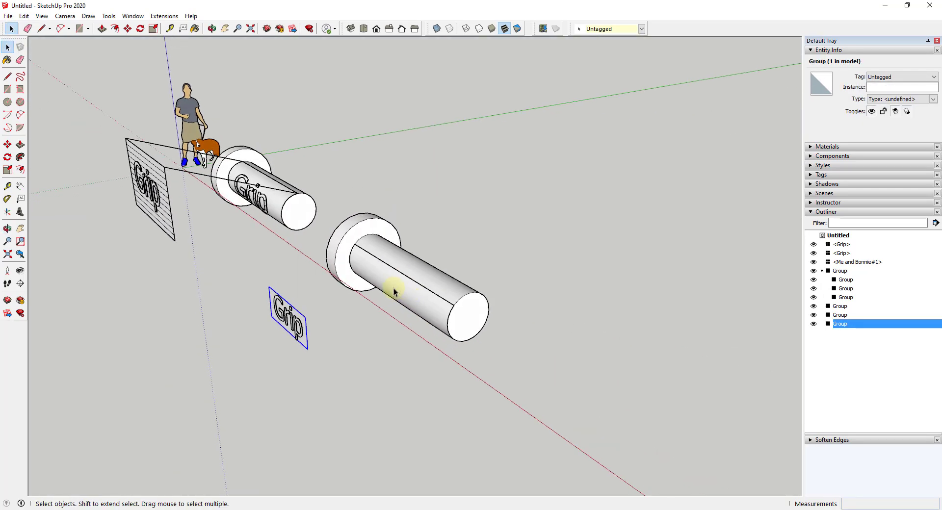
pyautogui.press('l')
pyautogui.click(269, 286)
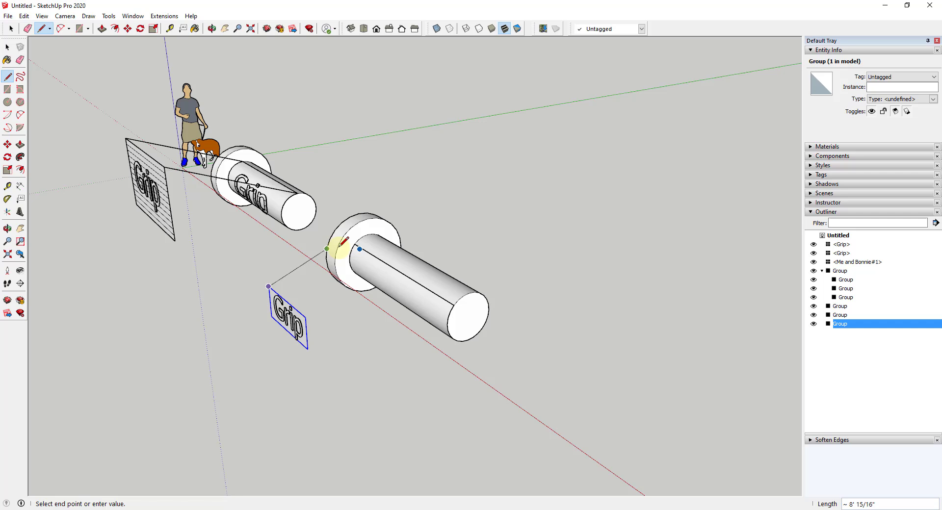
pyautogui.click(353, 244)
pyautogui.press('space')
pyautogui.click(293, 278)
pyautogui.click(295, 274)
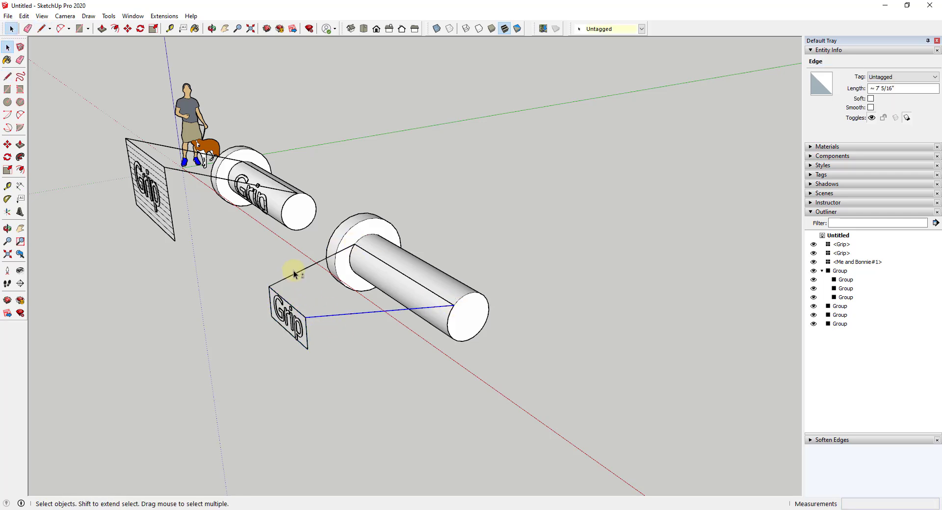
pyautogui.rightClick(298, 278)
pyautogui.click(295, 316)
pyautogui.keyDown('shift'); pyautogui.click(295, 315); pyautogui.keyUp('shift')
# - Group the Grip panel, guide lines and cylinder into one parent group
pyautogui.keyDown('shift'); pyautogui.click(404, 291); pyautogui.keyUp('shift')
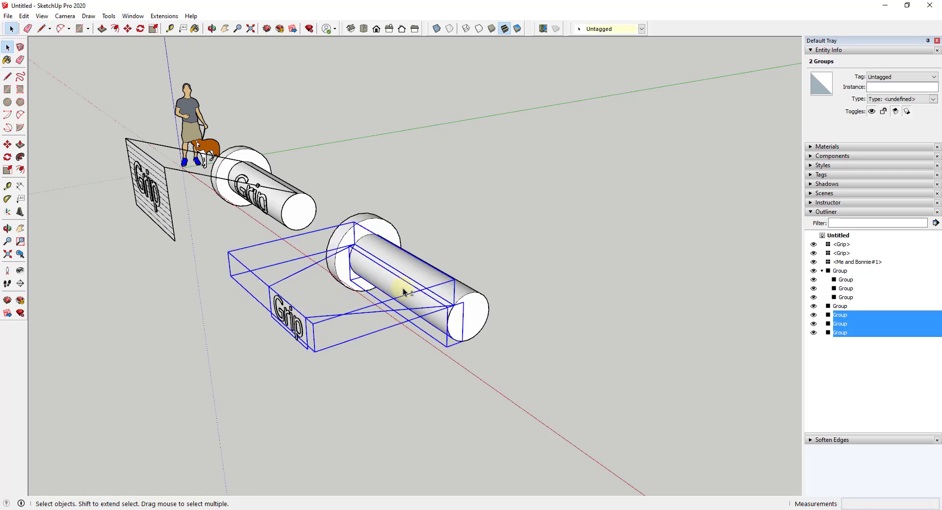
pyautogui.rightClick(397, 290)
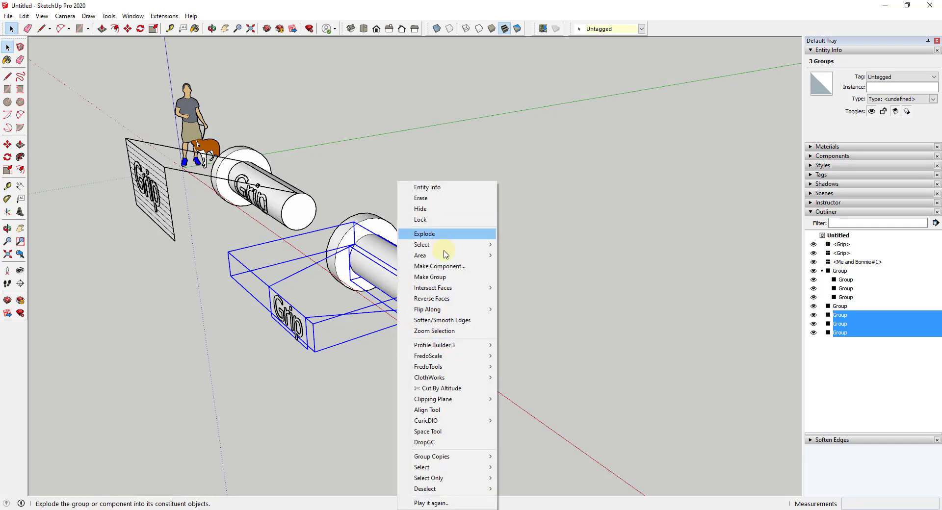
pyautogui.click(442, 278)
pyautogui.moveTo(441, 277); pyautogui.dragTo(318, 171, button='middle')
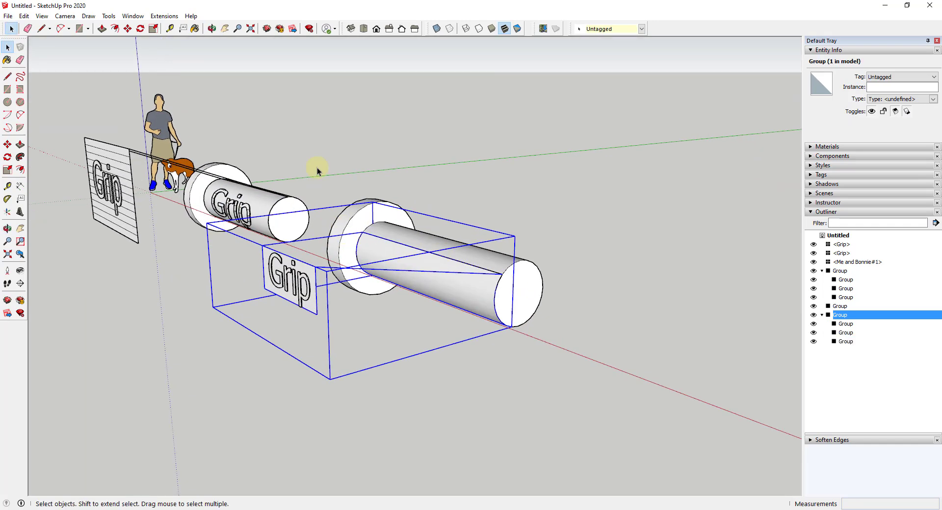
# - Select the combined group plus the flat Grip text and run Extensions > Flowify to wrap it
pyautogui.click(165, 17)
pyautogui.click(279, 272)
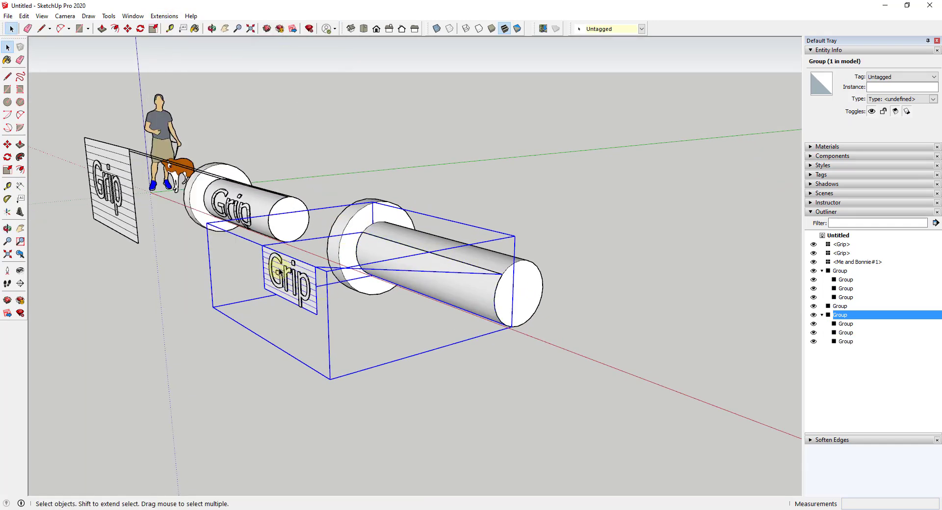
pyautogui.scroll(4, 279, 272)
pyautogui.scroll(-3, 325, 254)
pyautogui.scroll(2, 326, 278)
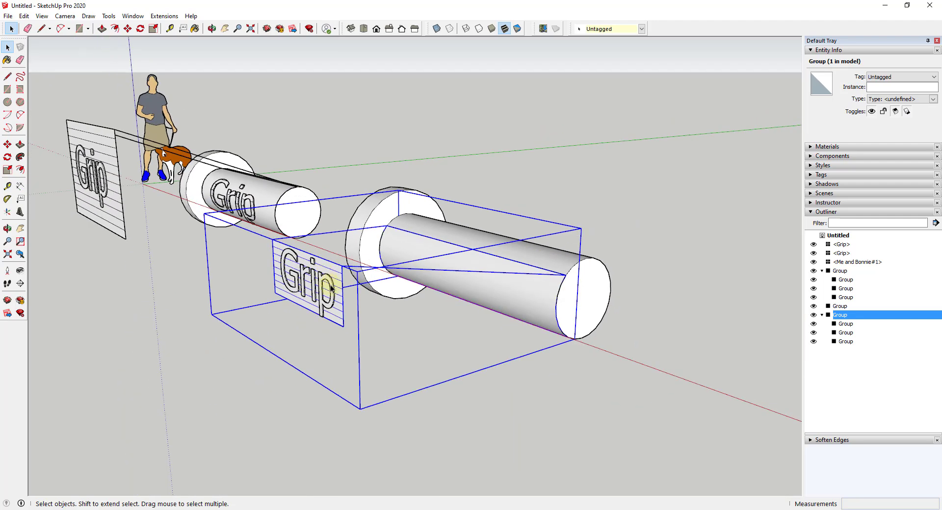
pyautogui.scroll(2, 332, 289)
pyautogui.keyDown('shift'); pyautogui.click(333, 288); pyautogui.keyUp('shift')
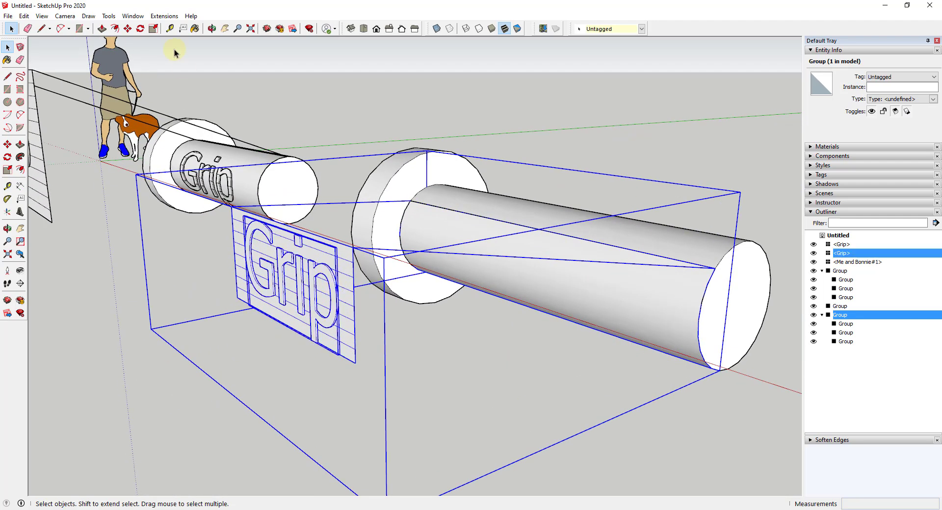
pyautogui.click(157, 16)
pyautogui.moveTo(226, 25)
pyautogui.click(294, 81)
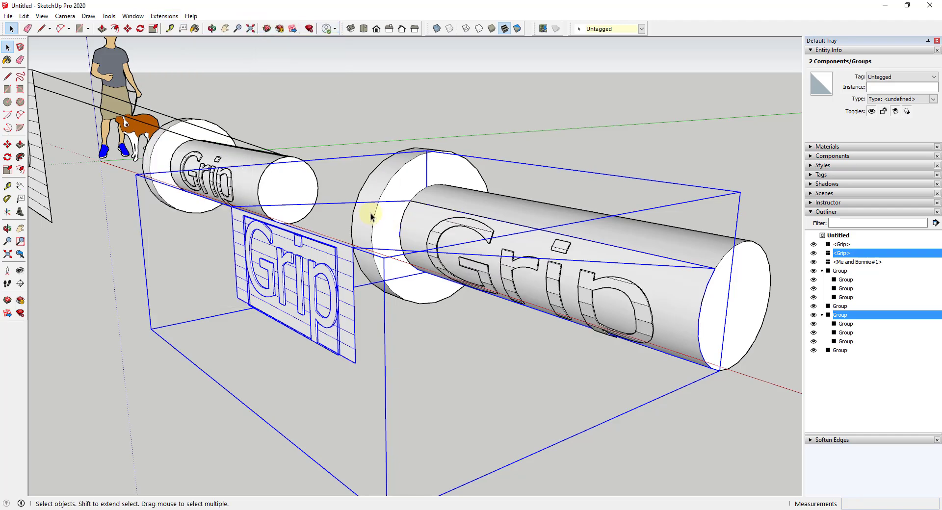
pyautogui.moveTo(372, 216); pyautogui.dragTo(406, 185, button='middle')
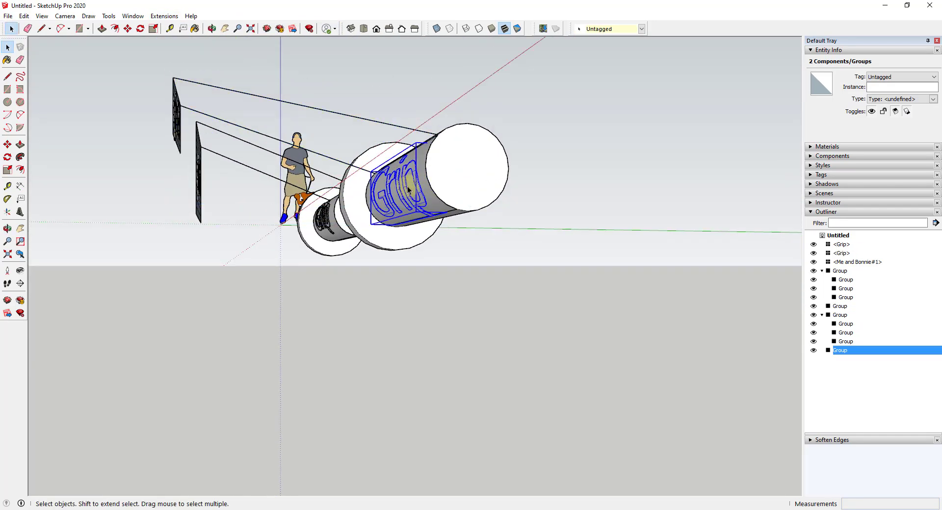
# - Rotate-copy the wrapped text 120° around the cylinder axis, then enter *2 for two more copies
pyautogui.moveTo(408, 189); pyautogui.dragTo(471, 218, button='middle')
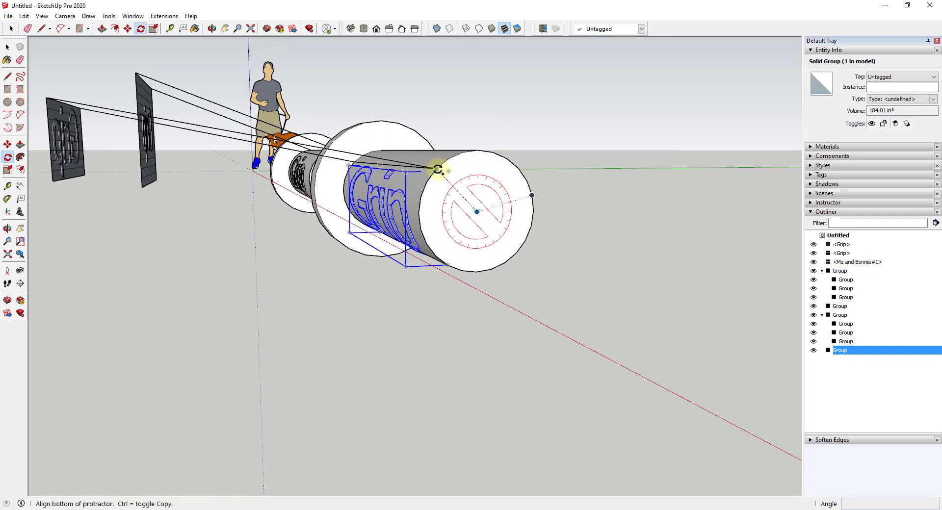
pyautogui.click(438, 169)
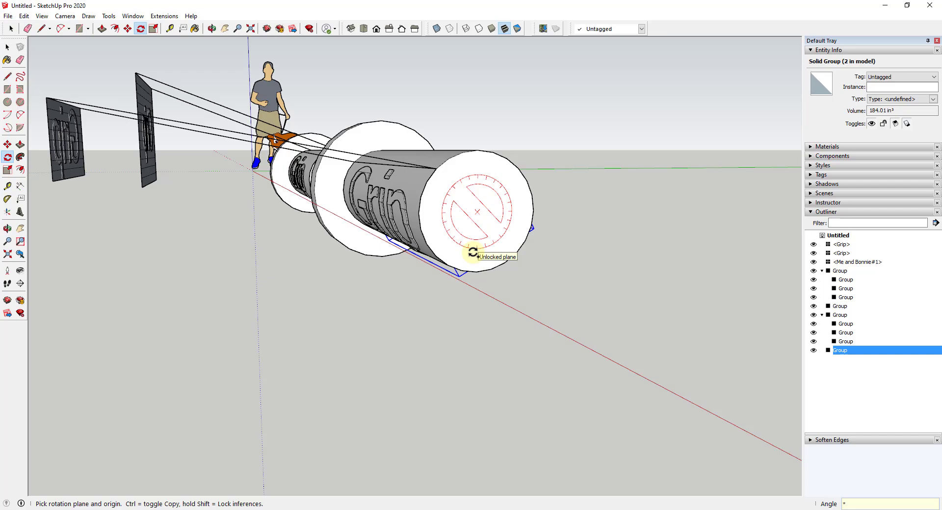
pyautogui.write('*2')
pyautogui.press('Return')
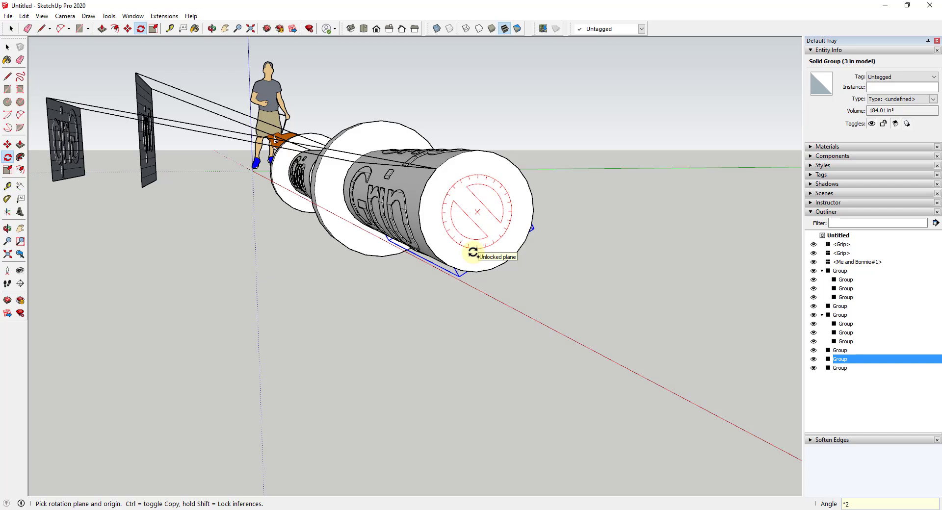
pyautogui.moveTo(473, 253); pyautogui.dragTo(507, 226, button='middle')
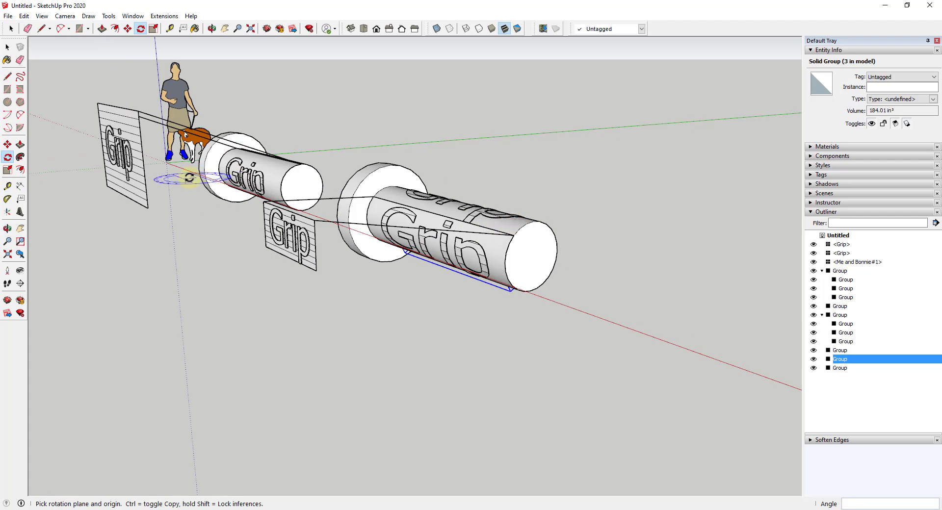
# - Select the wrapped Grip text and soften its edges at 22.8° with Smooth normals and Soften coplanar
pyautogui.scroll(6, 189, 178)
pyautogui.press('space')
pyautogui.click(278, 175)
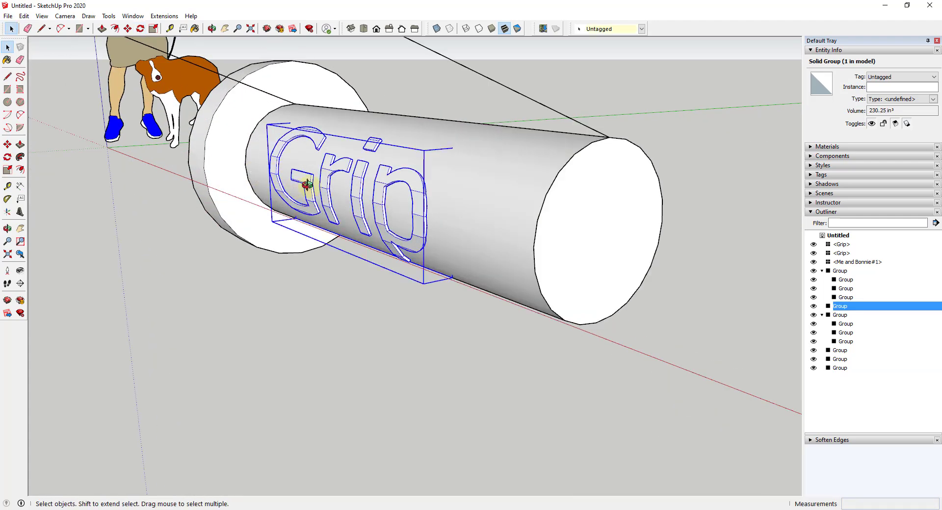
pyautogui.moveTo(307, 185); pyautogui.dragTo(353, 163, button='middle')
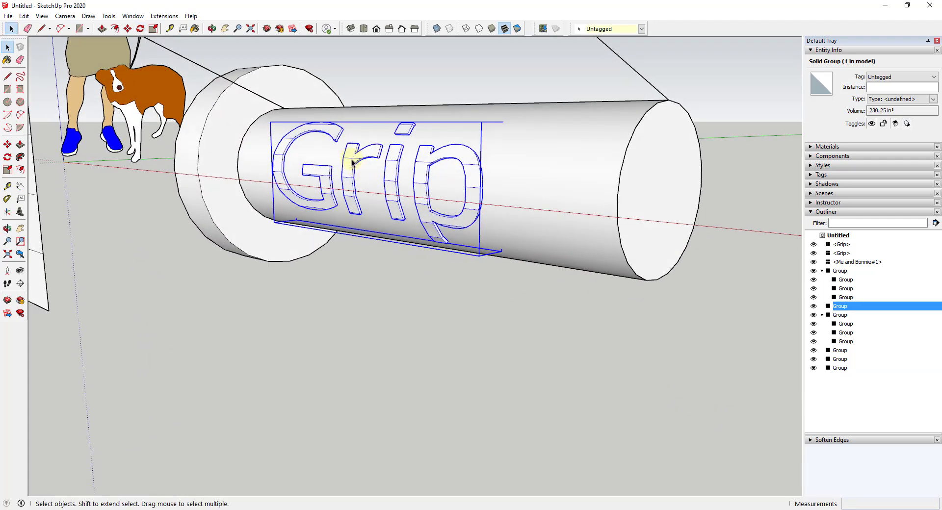
pyautogui.click(810, 212)
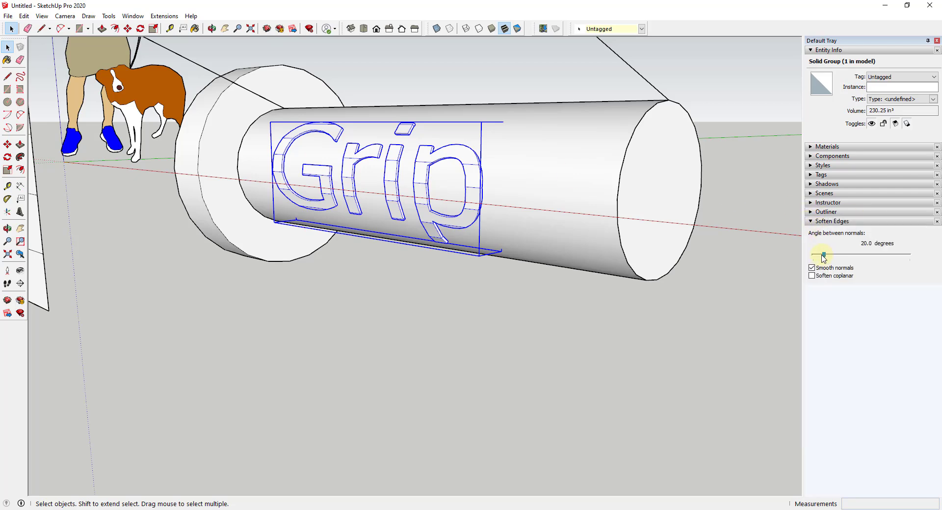
pyautogui.click(825, 255)
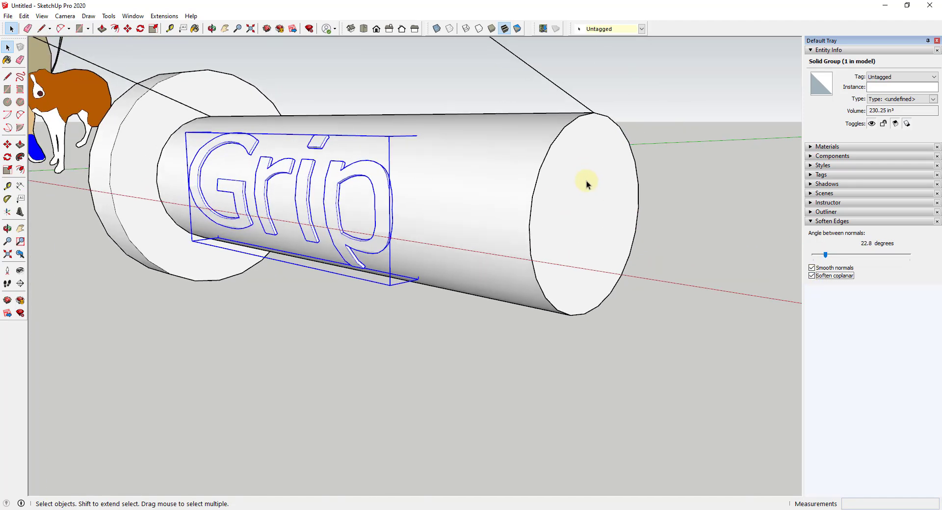
pyautogui.moveTo(585, 183); pyautogui.dragTo(600, 217, button='middle')
pyautogui.scroll(3, 342, 196)
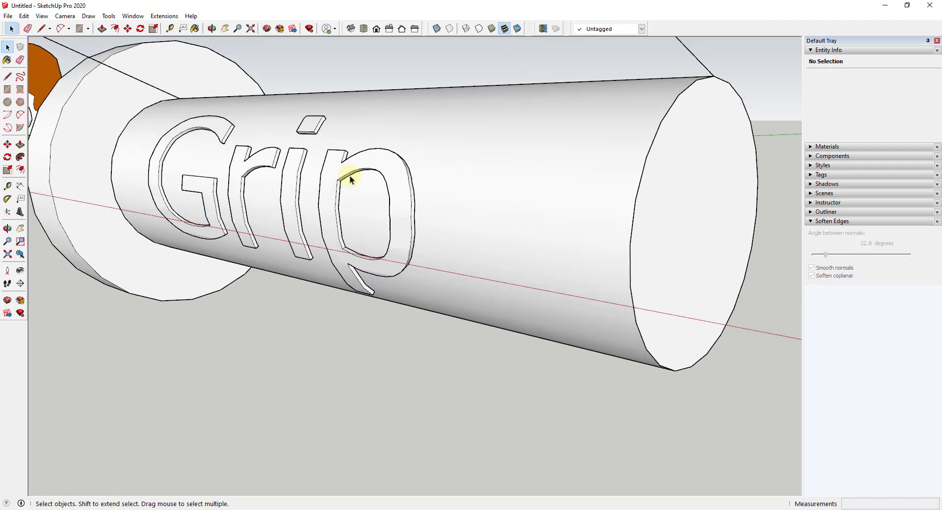
pyautogui.scroll(-5, 397, 192)
pyautogui.moveTo(332, 185); pyautogui.dragTo(320, 204, button='middle')
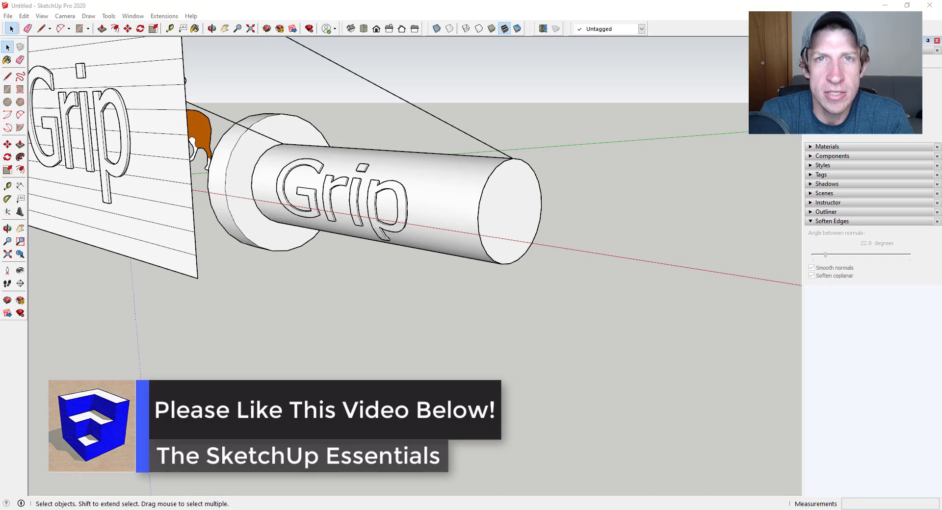